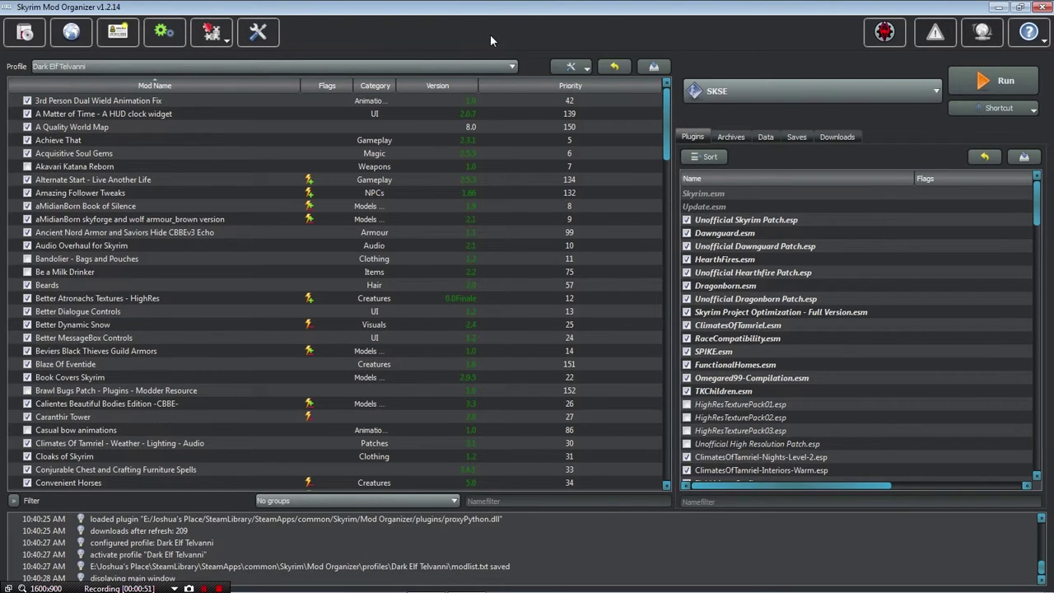
- Drop down the Profile list to see the available profiles, with Dark Elf Telvanni current
{"action": "left_click", "coordinate": [510, 67]}
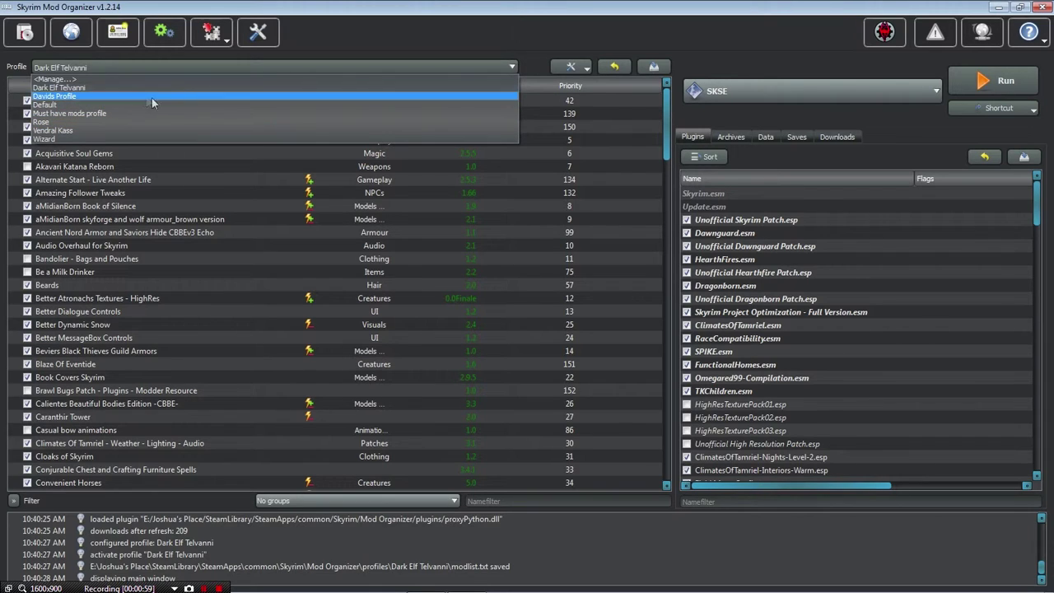
{"action": "left_click", "coordinate": [482, 16]}
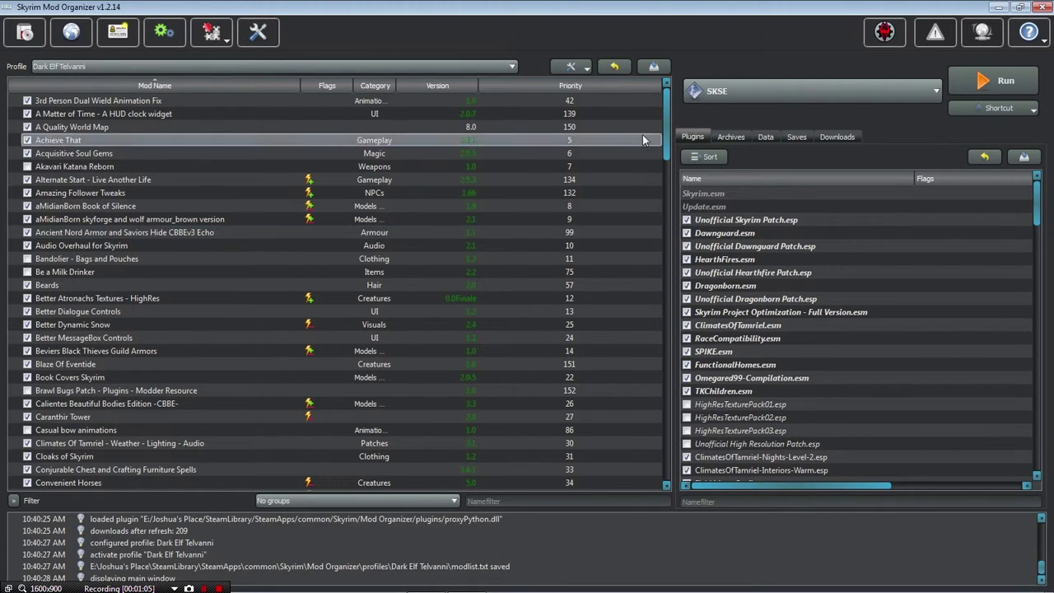
{"action": "left_click_drag", "start_coordinate": [672, 116], "coordinate": [675, 323]}
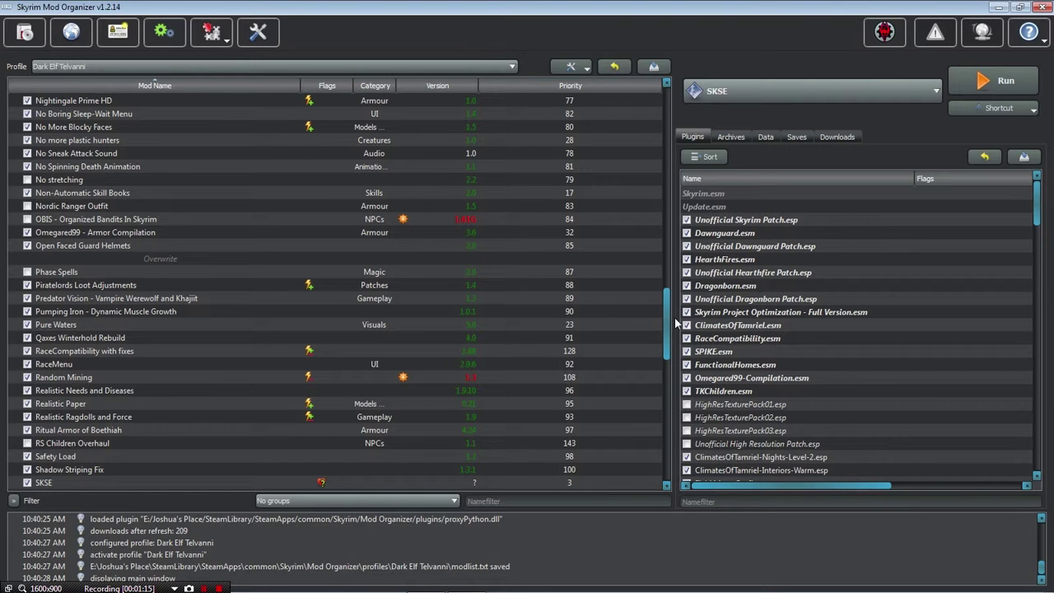
{"action": "left_click_drag", "start_coordinate": [675, 324], "coordinate": [672, 97]}
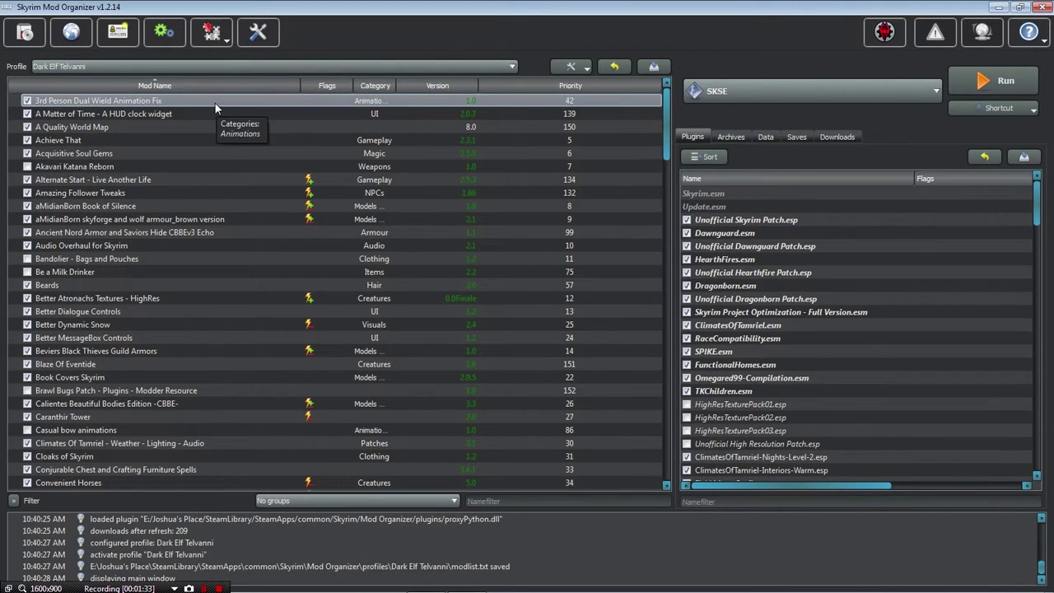
{"action": "left_click", "coordinate": [300, 63]}
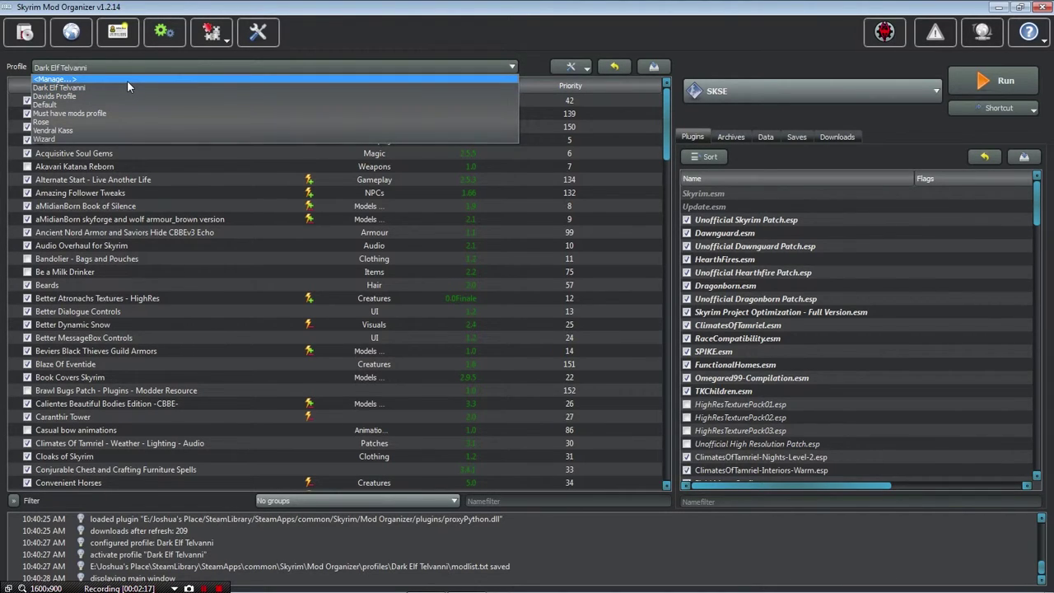
- In the profile manager, copy the Dark Elf Telvanni profile into a new profile named 'Test mod list'
{"action": "left_click", "coordinate": [127, 80]}
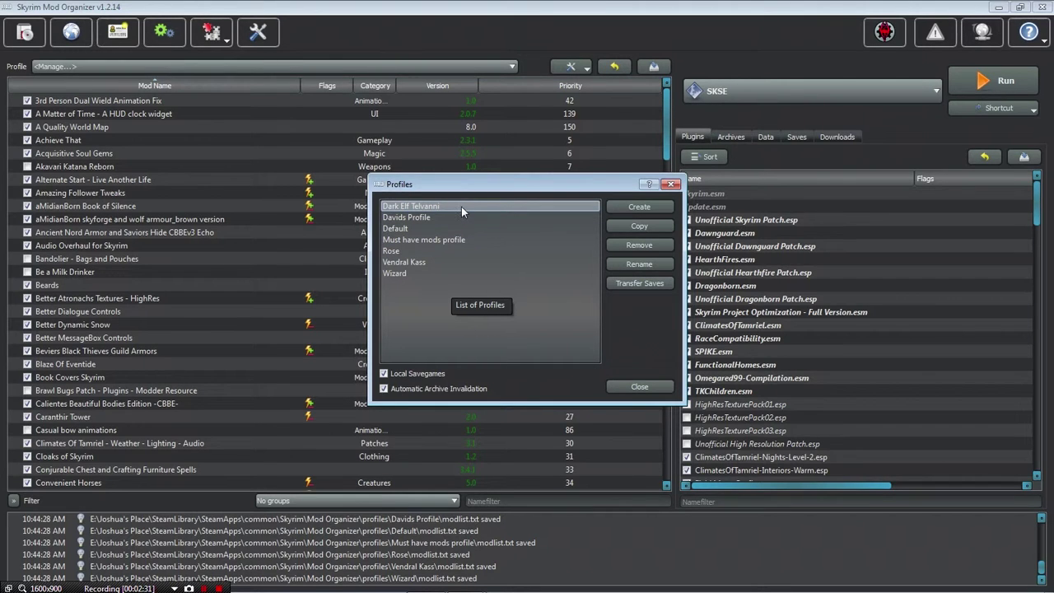
{"action": "right_click", "coordinate": [462, 210]}
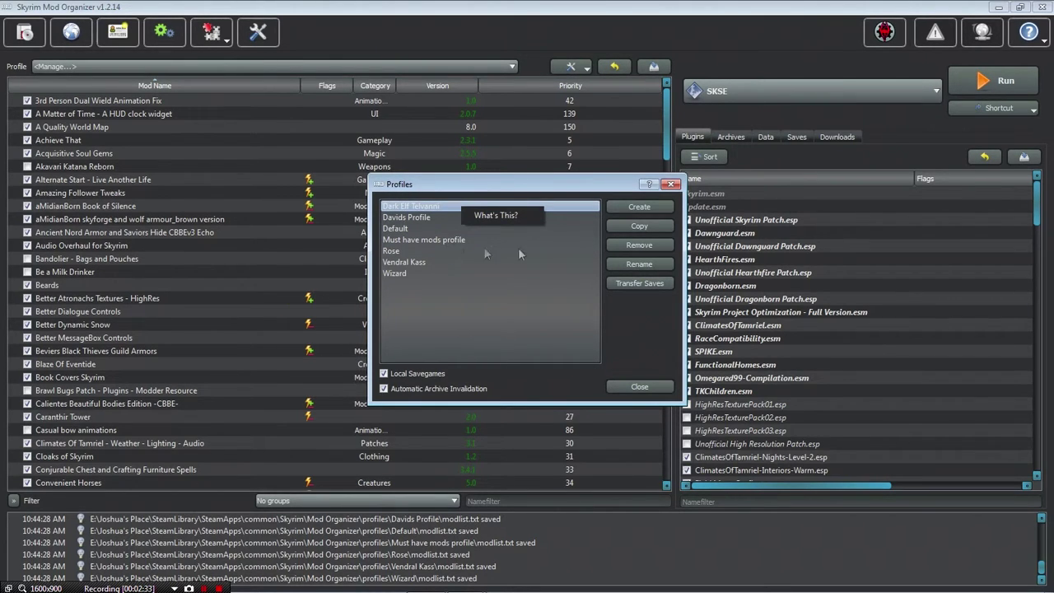
{"action": "left_click", "coordinate": [655, 229]}
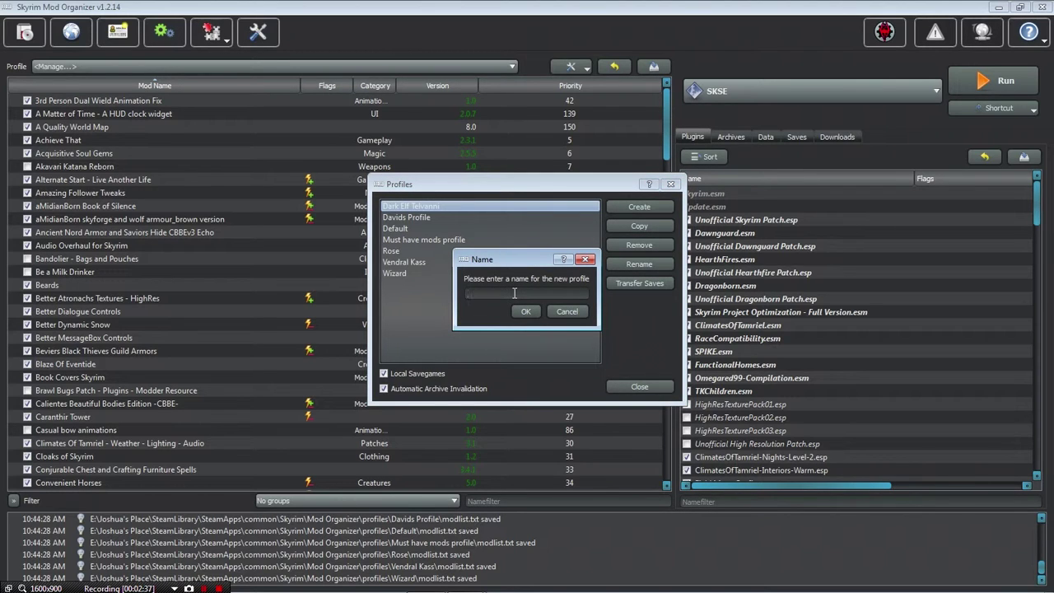
{"action": "type", "text": "Test"}
{"action": "type", "text": "mod list"}
{"action": "left_click", "coordinate": [527, 312]}
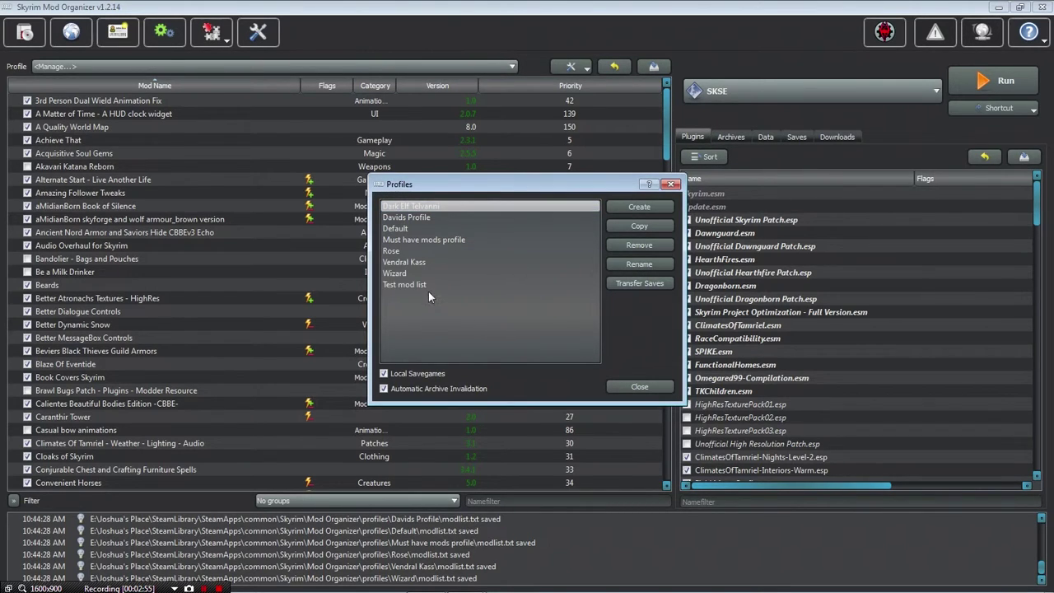
- Select the Test mod list profile and open its Transfer Savegames window
{"action": "left_click", "coordinate": [428, 290]}
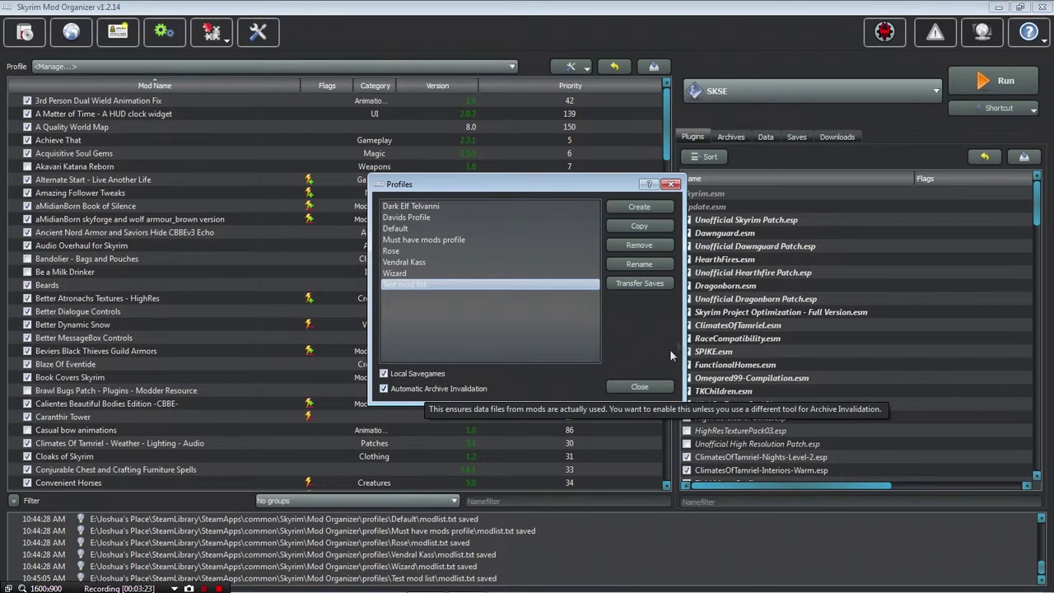
{"action": "left_click", "coordinate": [648, 282]}
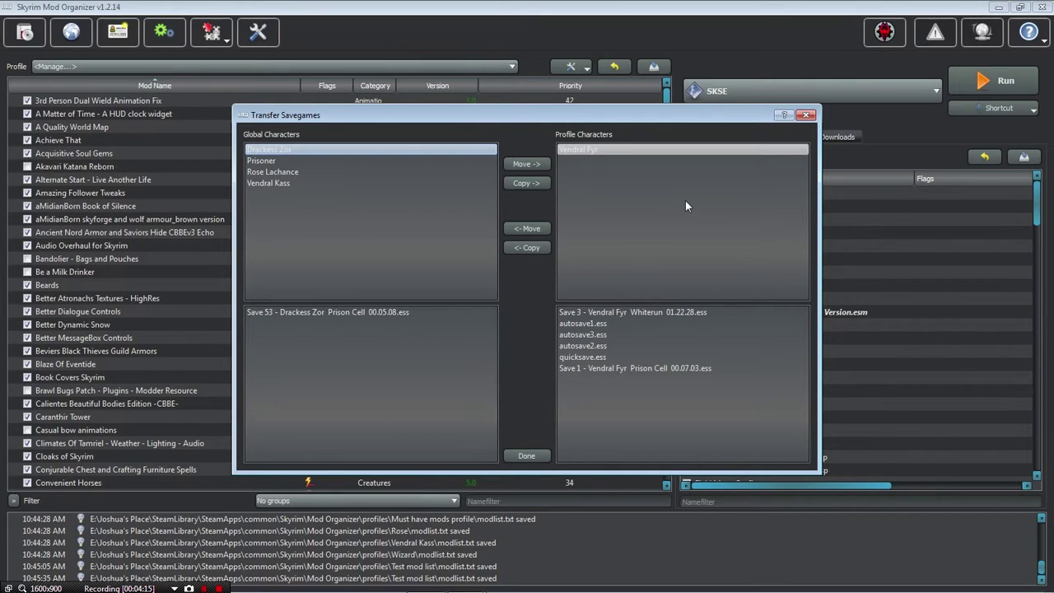
- Close the Transfer Savegames dialog to return to the Profiles window
{"action": "left_click", "coordinate": [806, 115]}
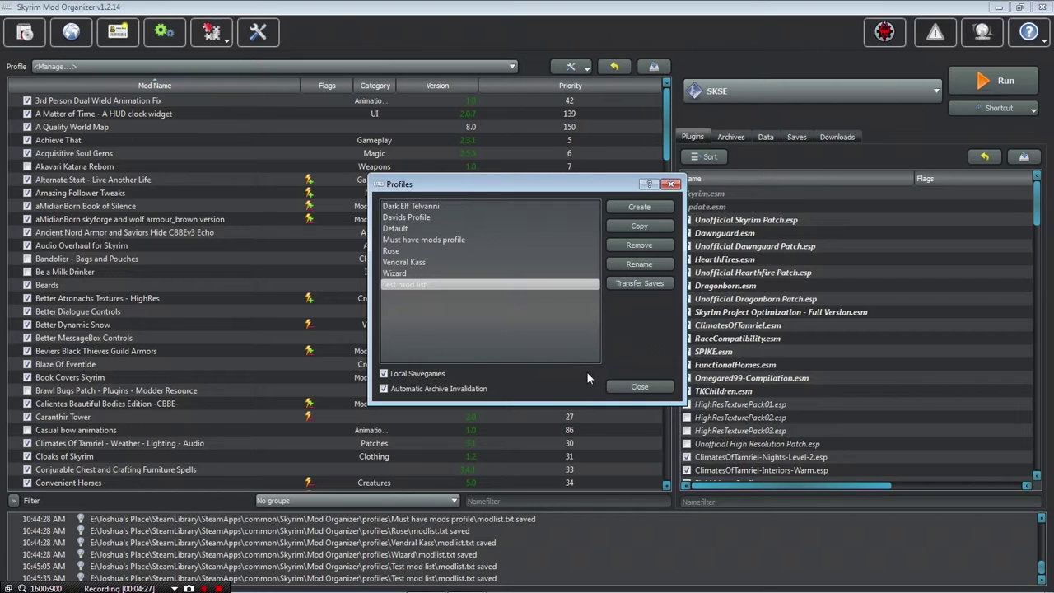
- Close the Profiles window and select the 3rd Person Dual Wield Animation Fix mod
{"action": "left_click", "coordinate": [639, 387]}
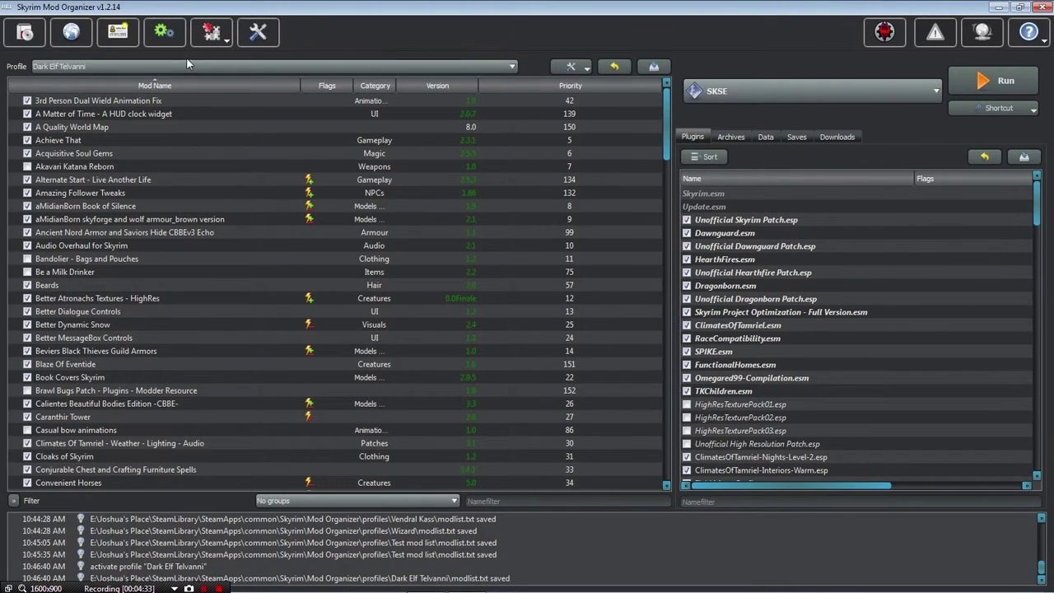
{"action": "left_click", "coordinate": [155, 103]}
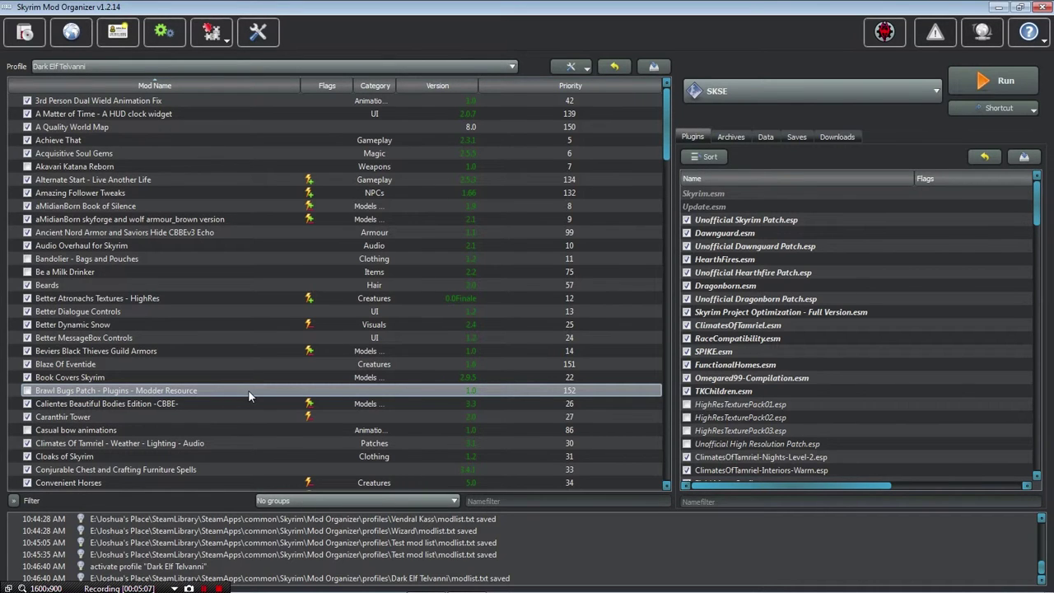
{"action": "scroll", "coordinate": [247, 390], "scroll_direction": "down", "scroll_amount": 7}
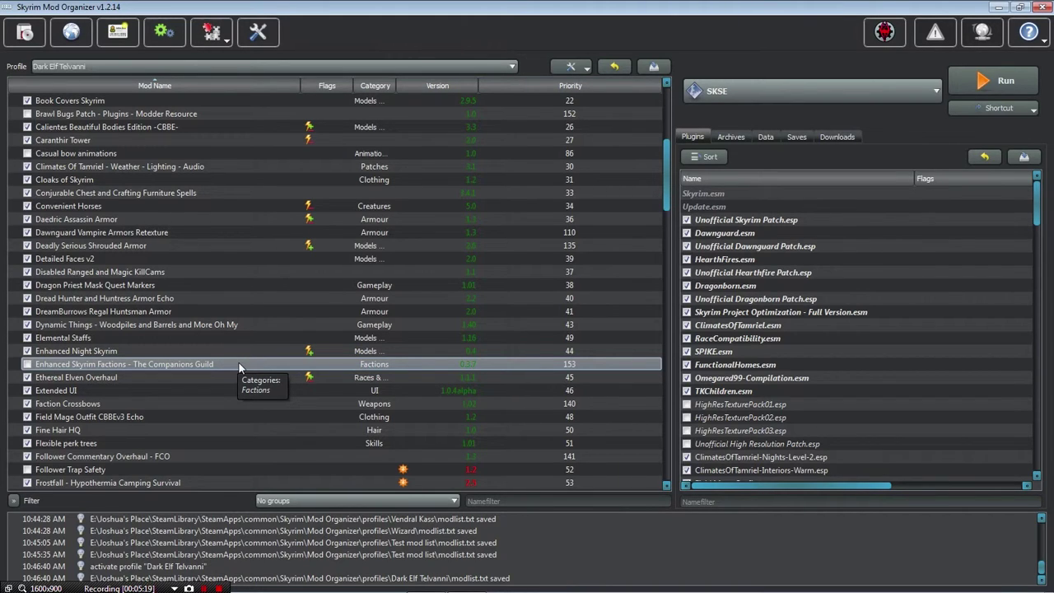
{"action": "scroll", "coordinate": [238, 367], "scroll_direction": "down", "scroll_amount": 3}
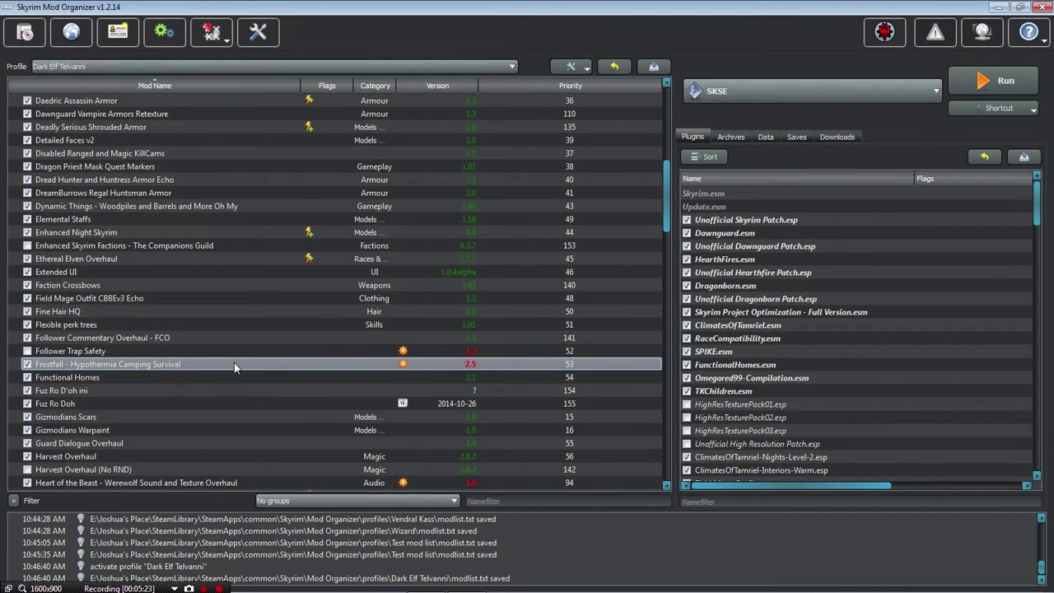
{"action": "scroll", "coordinate": [234, 363], "scroll_direction": "down", "scroll_amount": 4}
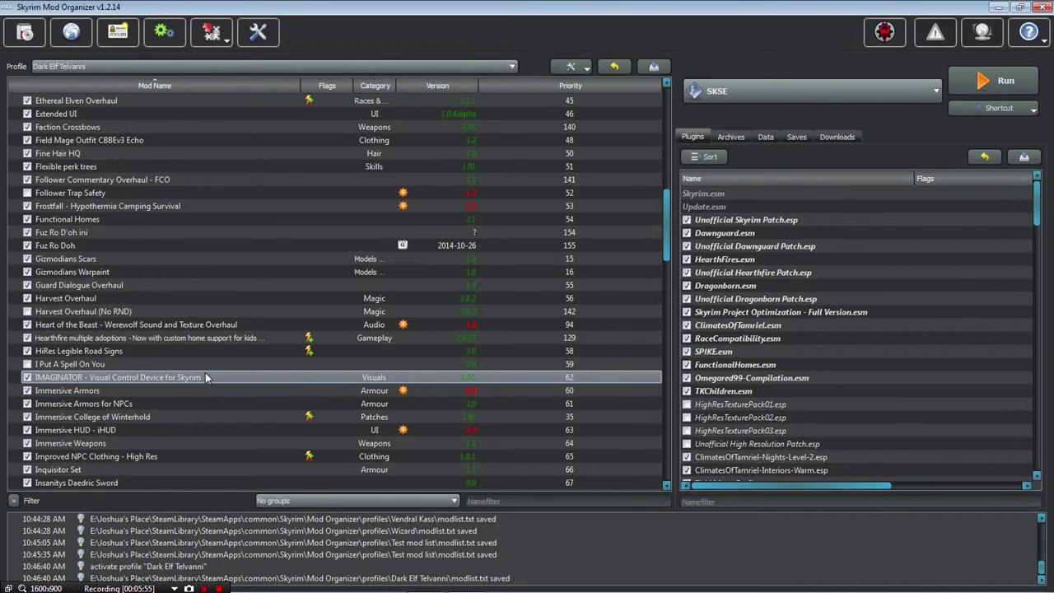
{"action": "left_click", "coordinate": [838, 136]}
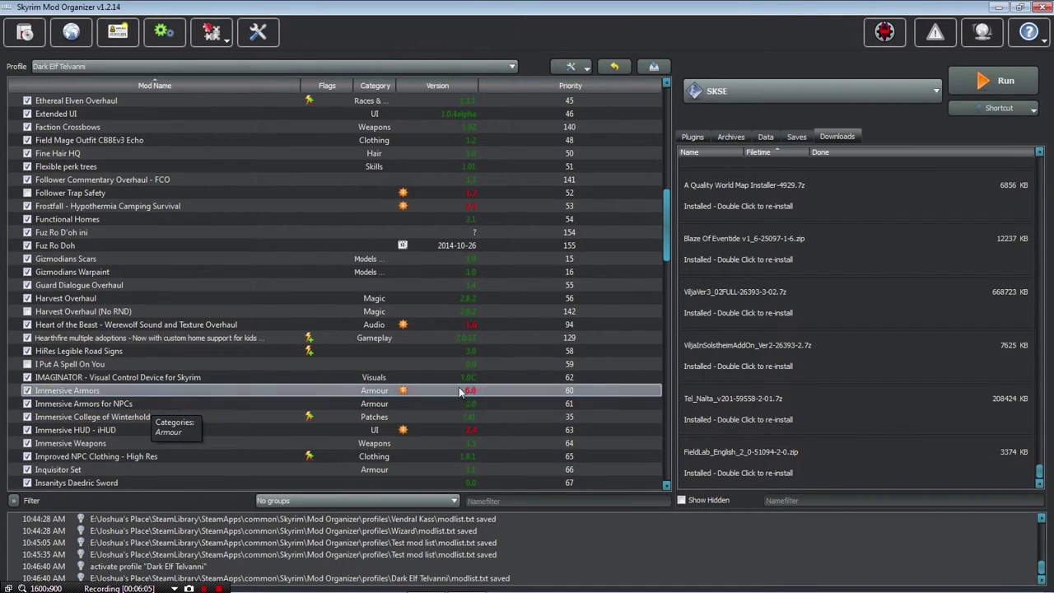
- Scroll up through the downloaded archives, then open Immersive Armors' information window
{"action": "mouse_move", "coordinate": [890, 255]}
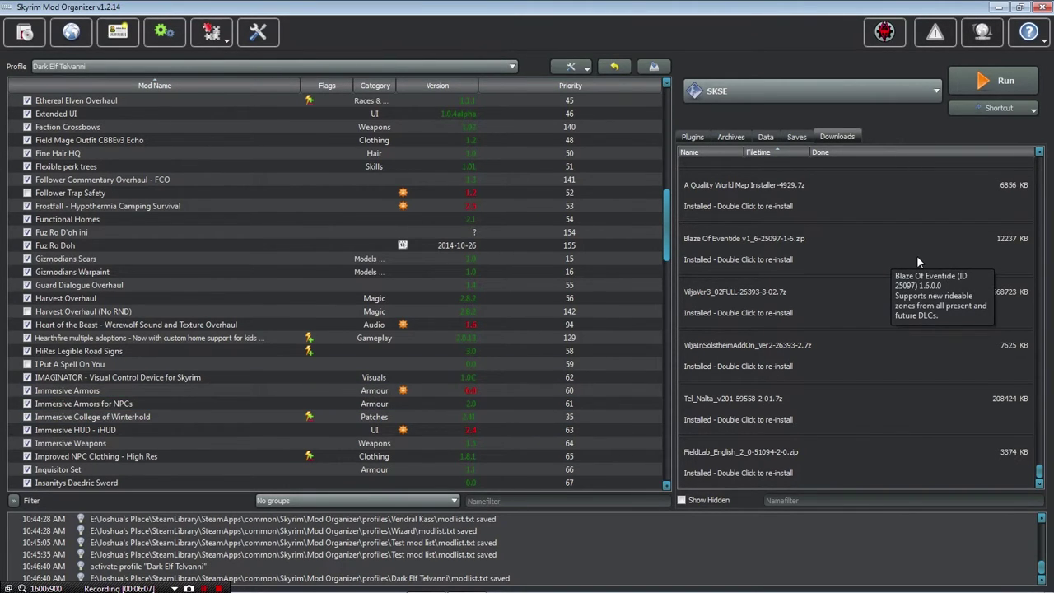
{"action": "scroll", "coordinate": [917, 258], "scroll_direction": "up", "scroll_amount": 5}
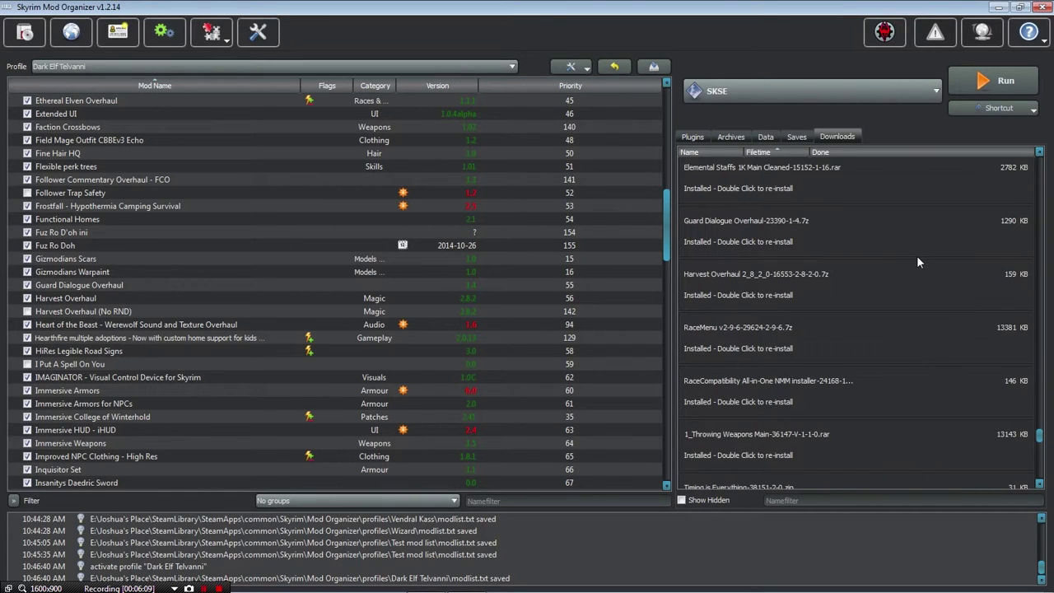
{"action": "scroll", "coordinate": [913, 263], "scroll_direction": "up", "scroll_amount": 5}
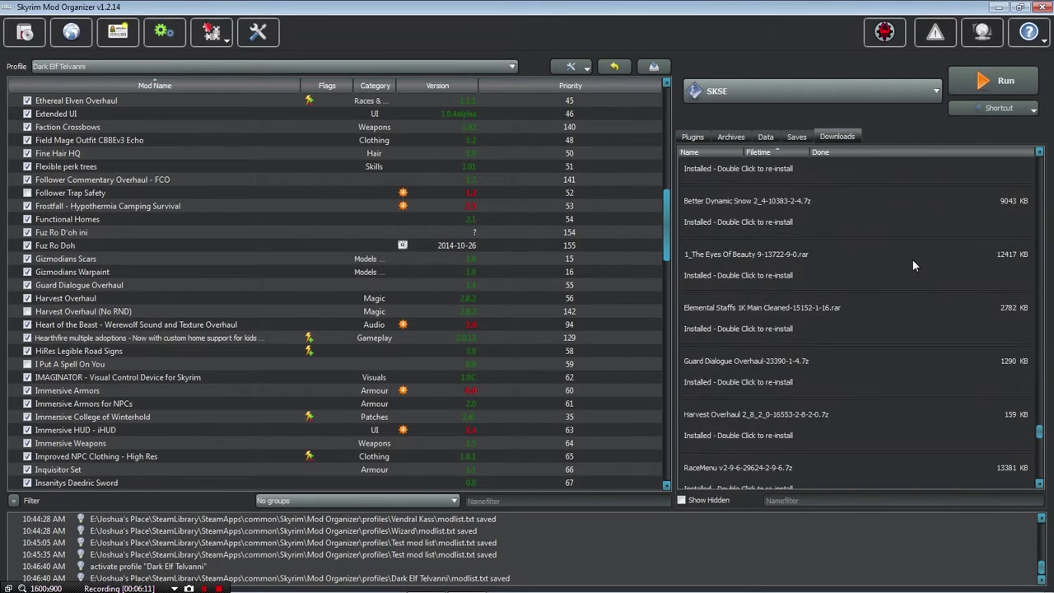
{"action": "scroll", "coordinate": [912, 265], "scroll_direction": "up", "scroll_amount": 5}
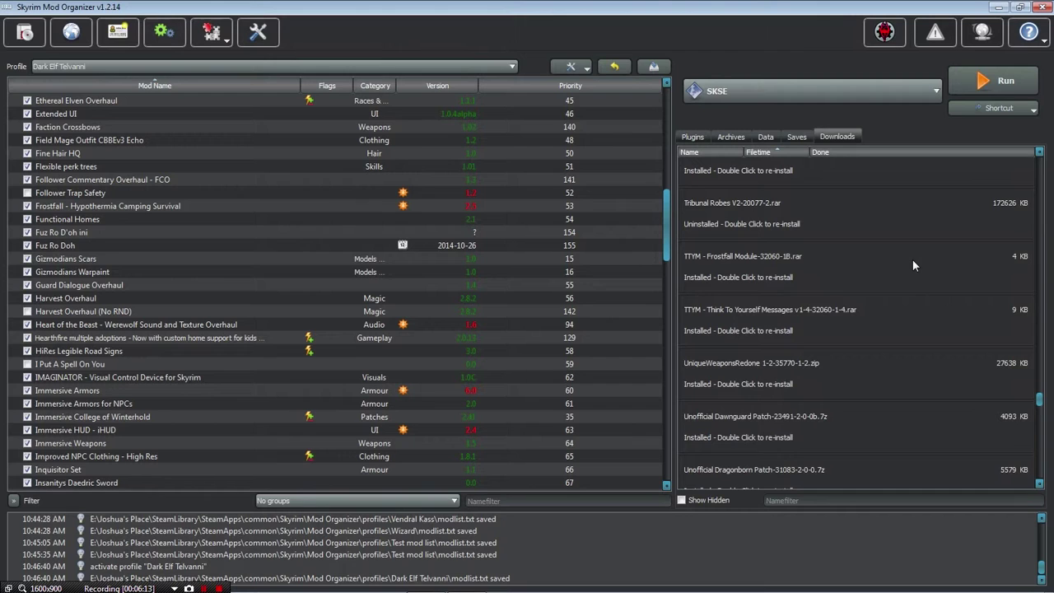
{"action": "scroll", "coordinate": [907, 269], "scroll_direction": "up", "scroll_amount": 3}
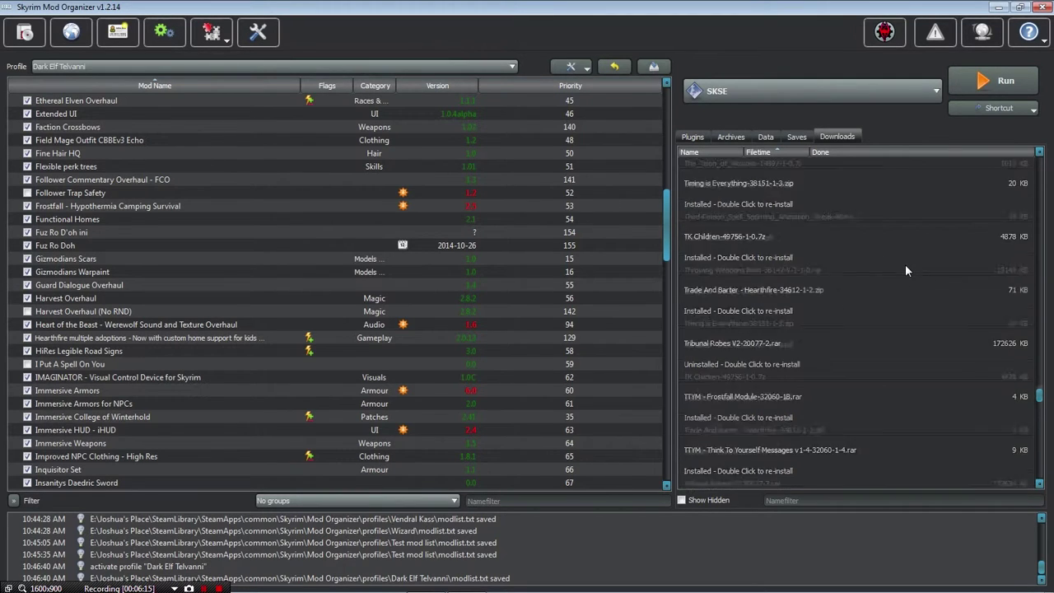
{"action": "scroll", "coordinate": [905, 265], "scroll_direction": "up", "scroll_amount": 3}
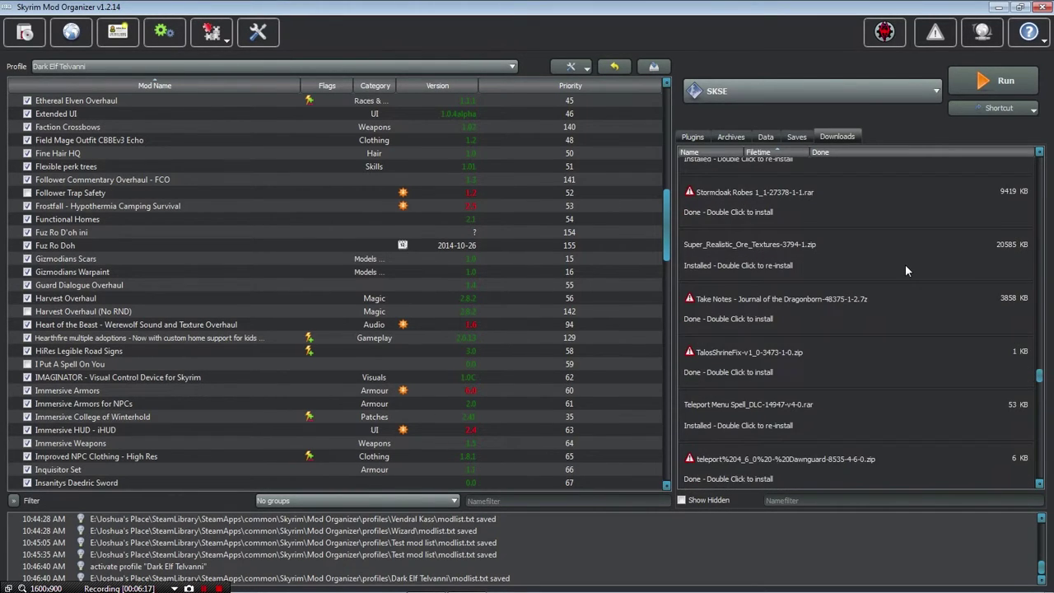
{"action": "scroll", "coordinate": [904, 264], "scroll_direction": "up", "scroll_amount": 2}
{"action": "scroll", "coordinate": [905, 264], "scroll_direction": "up", "scroll_amount": 5}
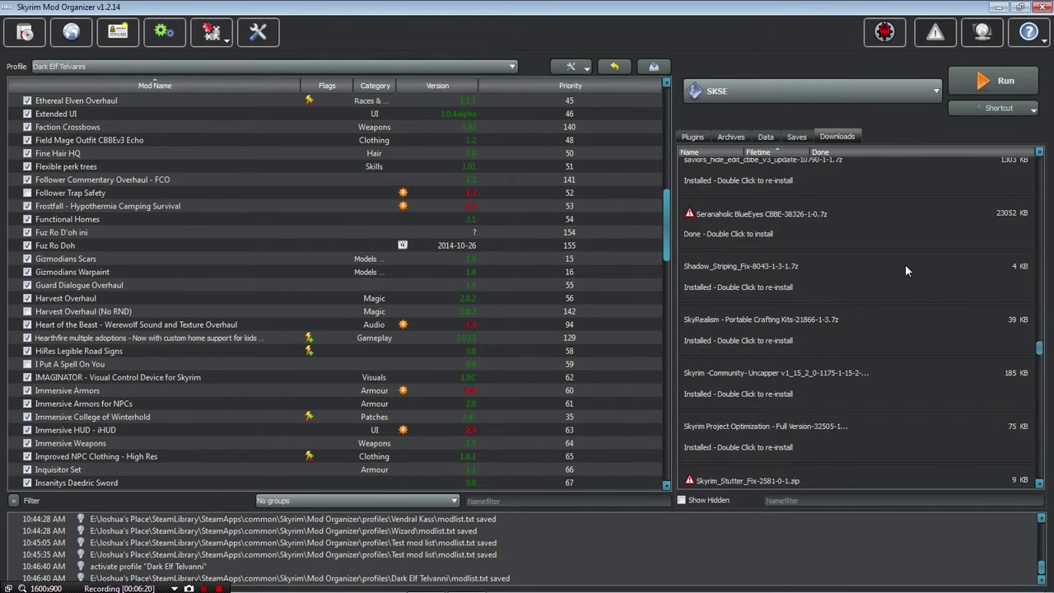
{"action": "scroll", "coordinate": [905, 264], "scroll_direction": "up", "scroll_amount": 5}
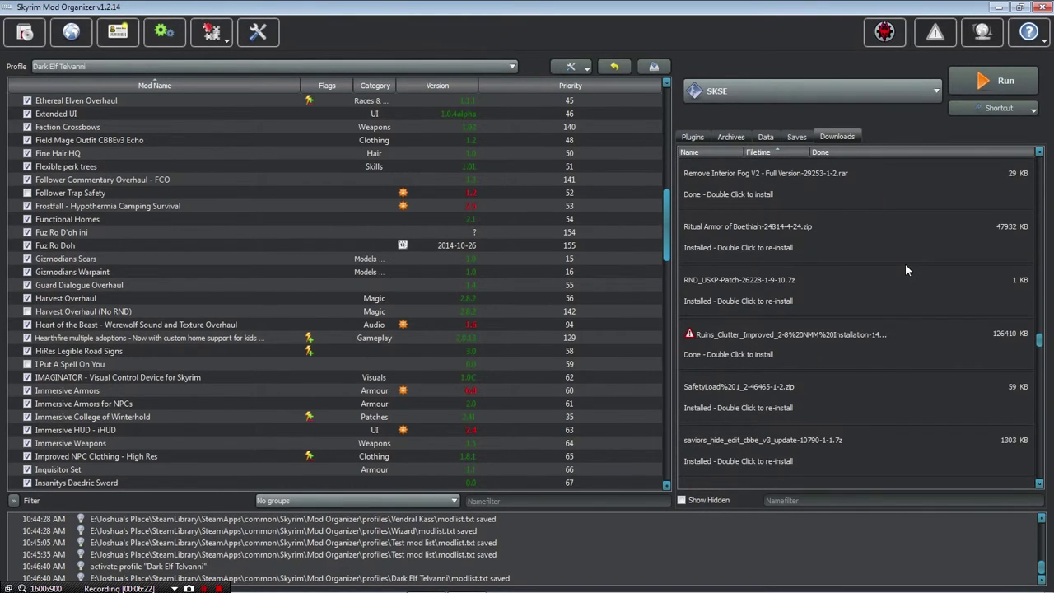
{"action": "scroll", "coordinate": [905, 264], "scroll_direction": "up", "scroll_amount": 3}
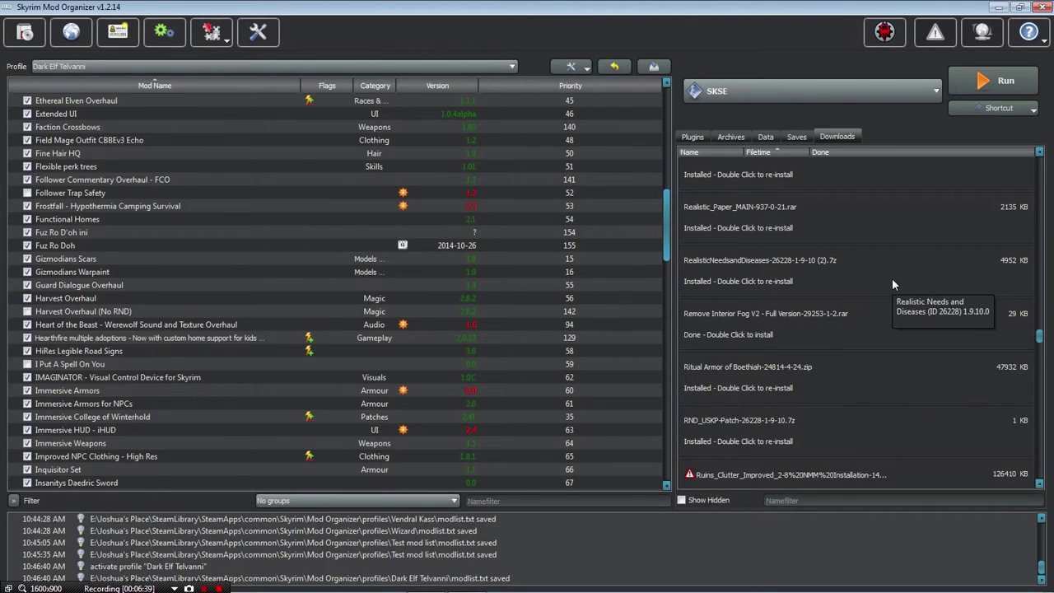
{"action": "scroll", "coordinate": [876, 237], "scroll_direction": "up", "scroll_amount": 3}
{"action": "scroll", "coordinate": [877, 237], "scroll_direction": "up", "scroll_amount": 10}
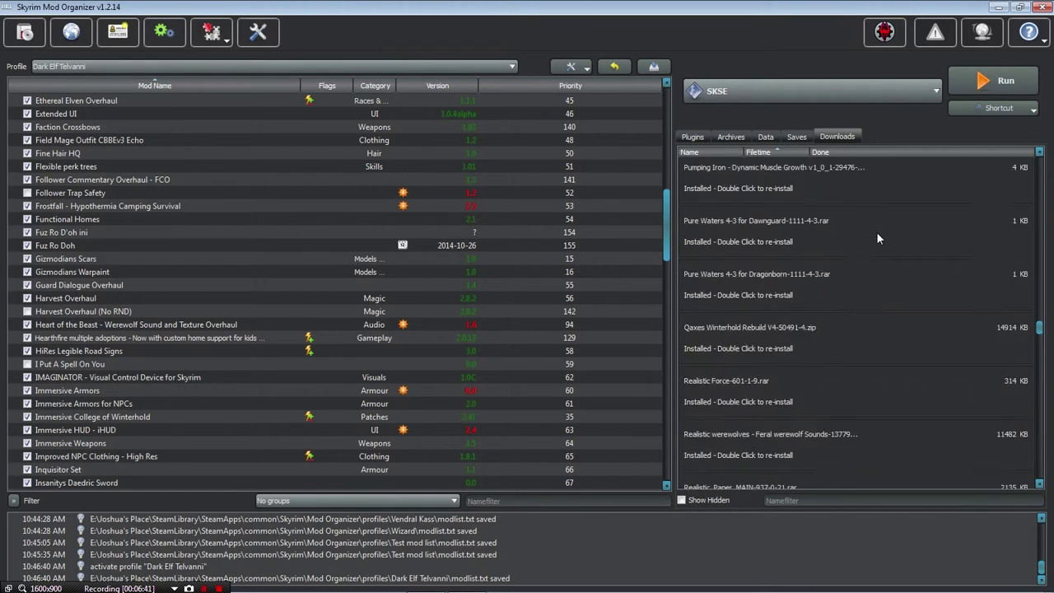
{"action": "scroll", "coordinate": [877, 238], "scroll_direction": "up", "scroll_amount": 10}
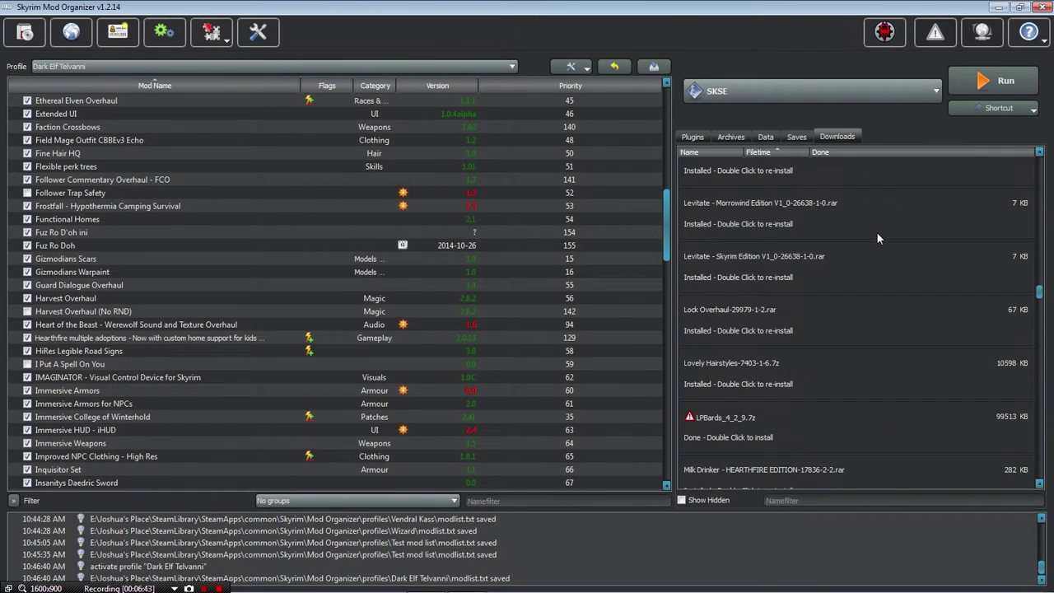
{"action": "double_click", "coordinate": [116, 394]}
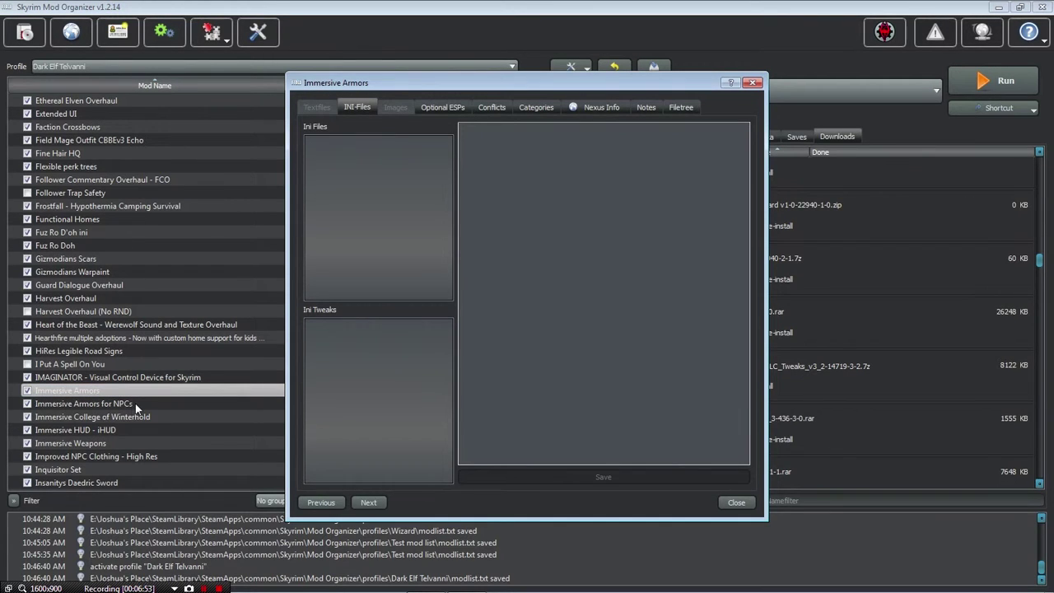
- Show Immersive Armors' Nexus Info with mod ID 19733 and its description
{"action": "left_click", "coordinate": [590, 107]}
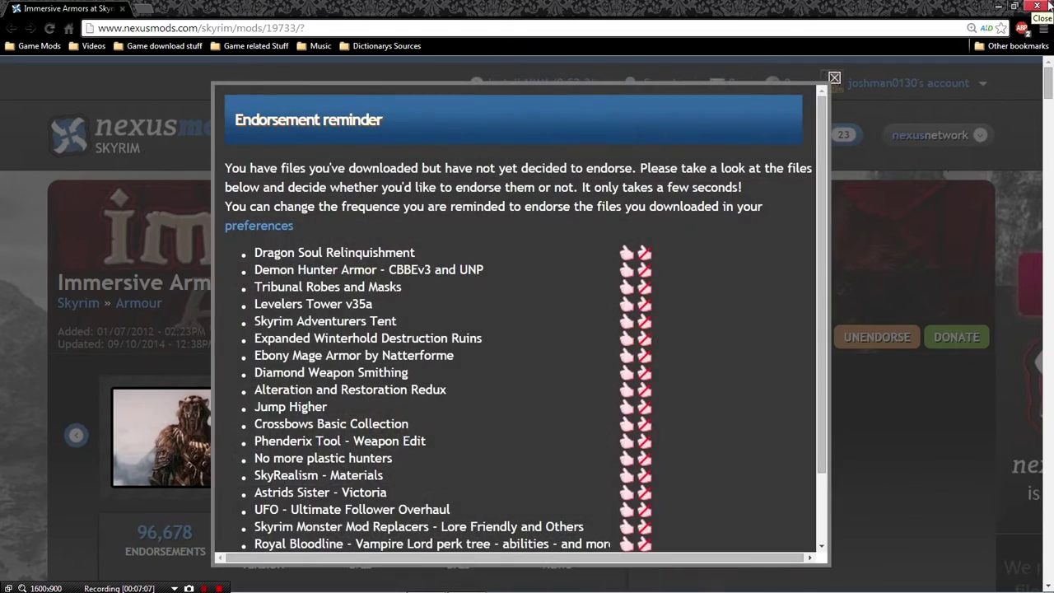
- Dismiss the endorsement reminder, scroll the Immersive Armors Nexus page, and close the browser
{"action": "left_click", "coordinate": [833, 77]}
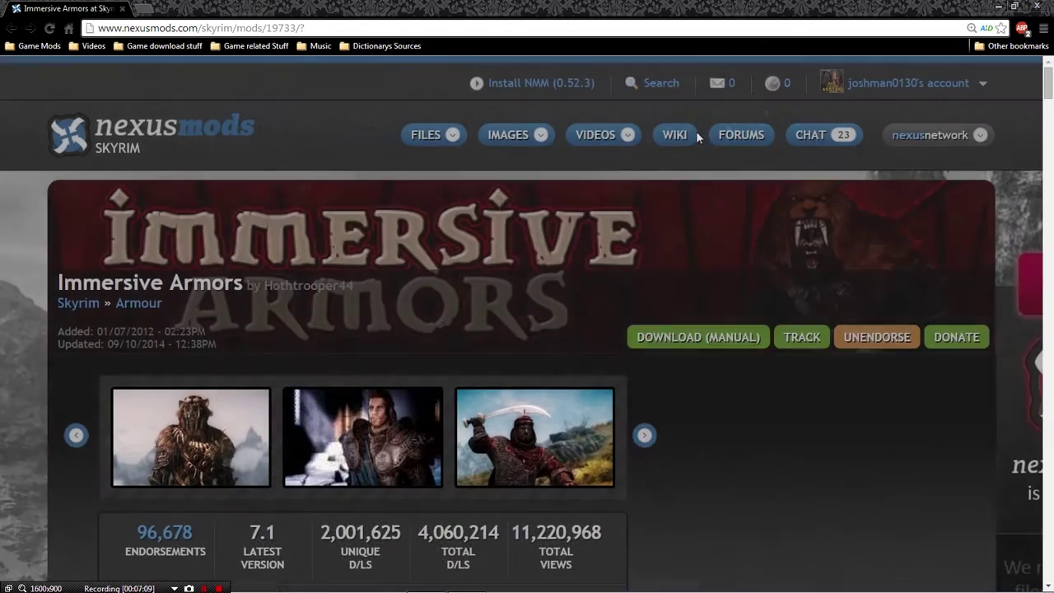
{"action": "scroll", "coordinate": [514, 451], "scroll_direction": "down", "scroll_amount": 2}
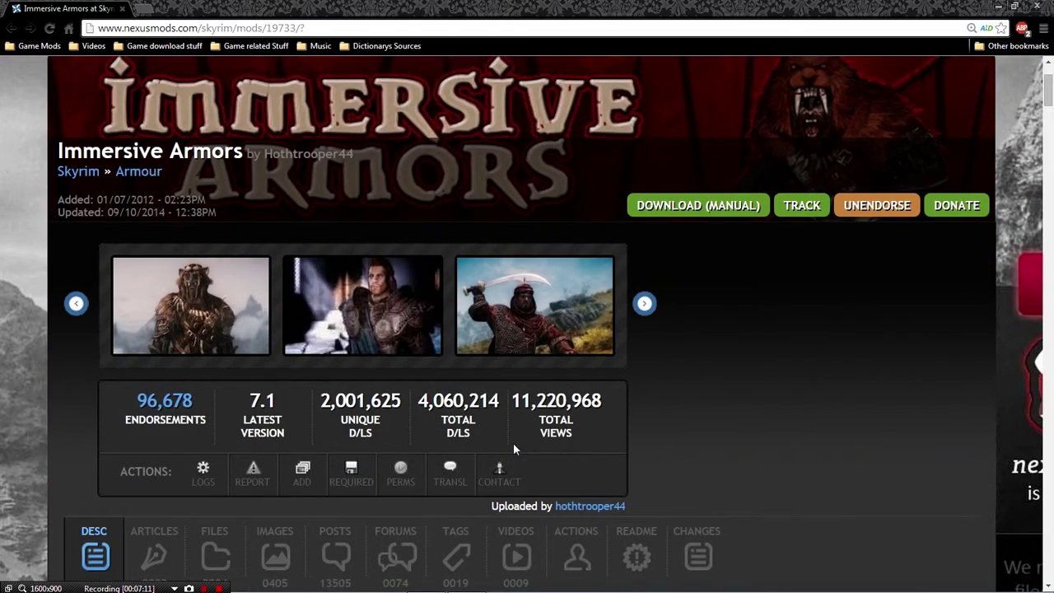
{"action": "scroll", "coordinate": [731, 381], "scroll_direction": "down", "scroll_amount": 2}
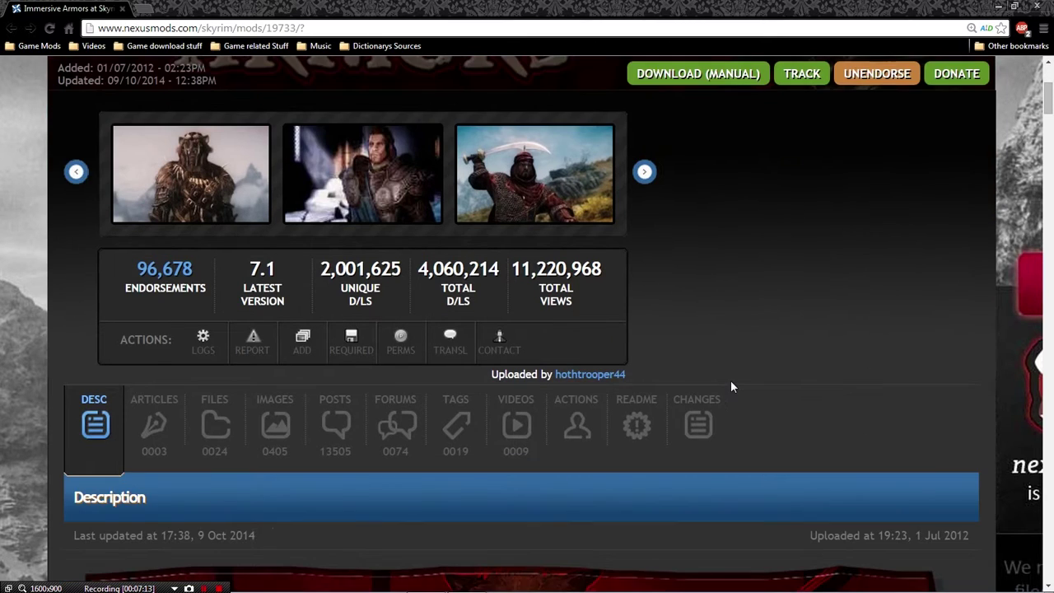
{"action": "scroll", "coordinate": [731, 381], "scroll_direction": "up", "scroll_amount": 1}
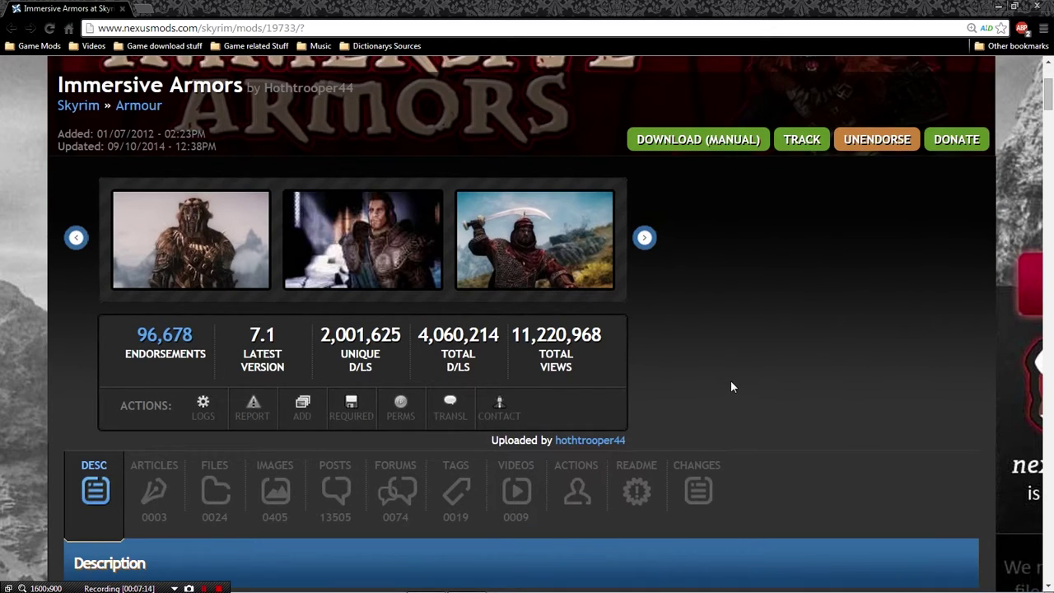
{"action": "left_click", "coordinate": [1038, 6]}
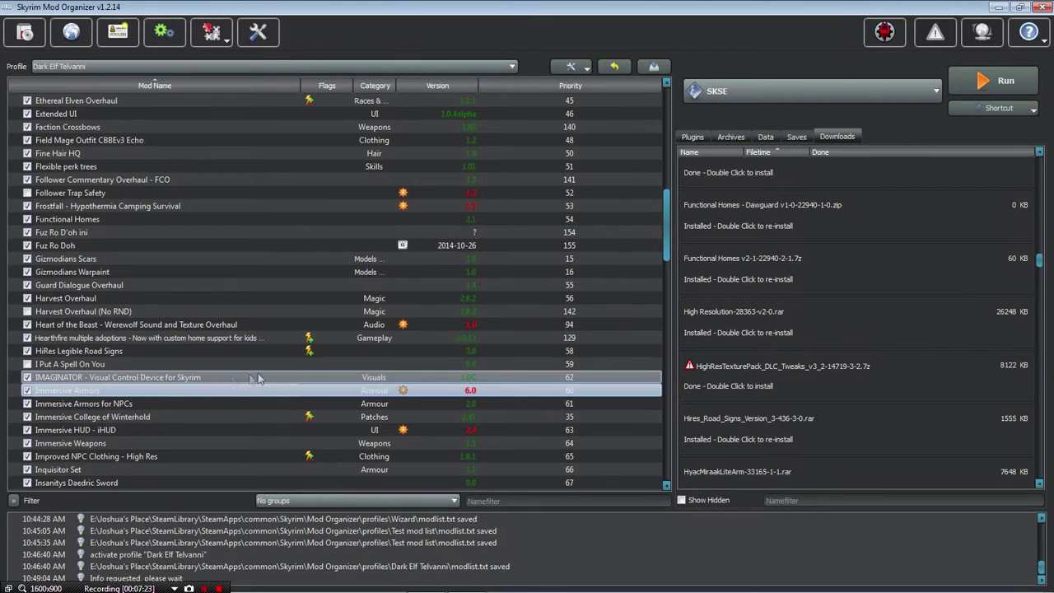
- Open Lock Overhaul's information window, check its Conflicts page shows none, then close it
{"action": "scroll", "coordinate": [164, 358], "scroll_direction": "down", "scroll_amount": 5}
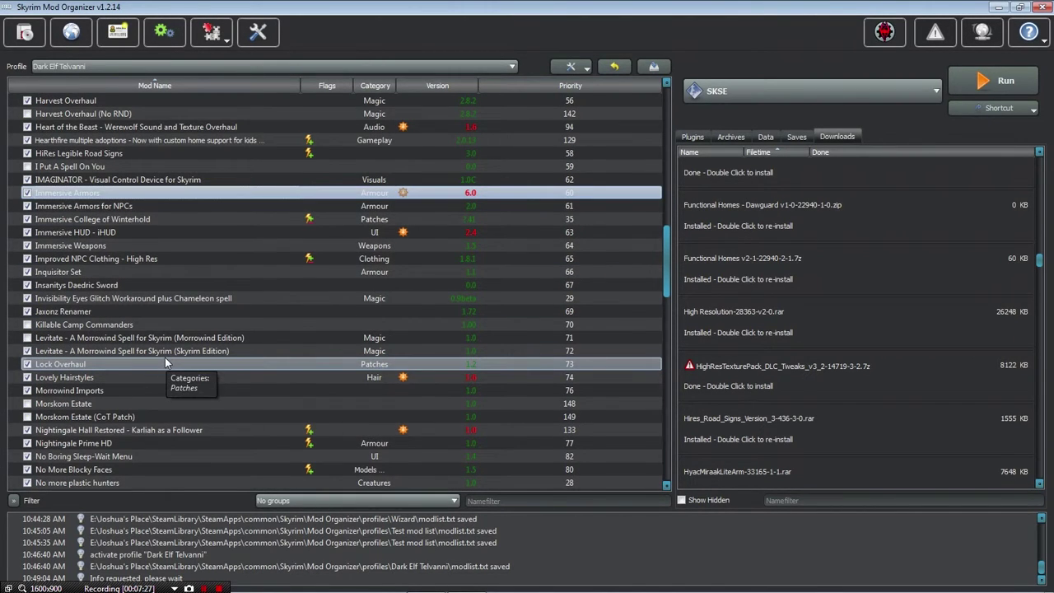
{"action": "double_click", "coordinate": [165, 359]}
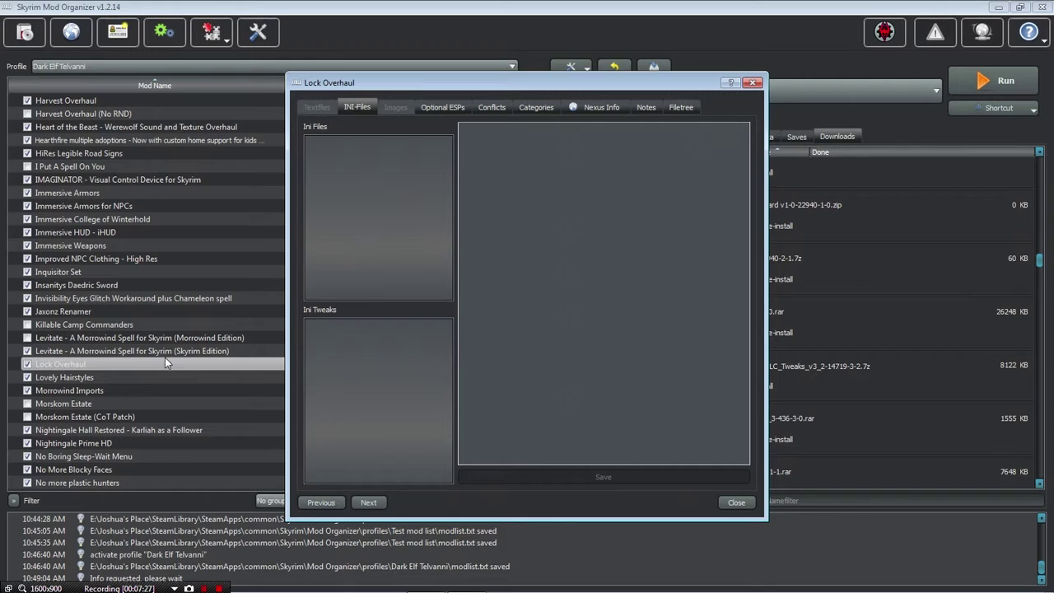
{"action": "left_click", "coordinate": [492, 109]}
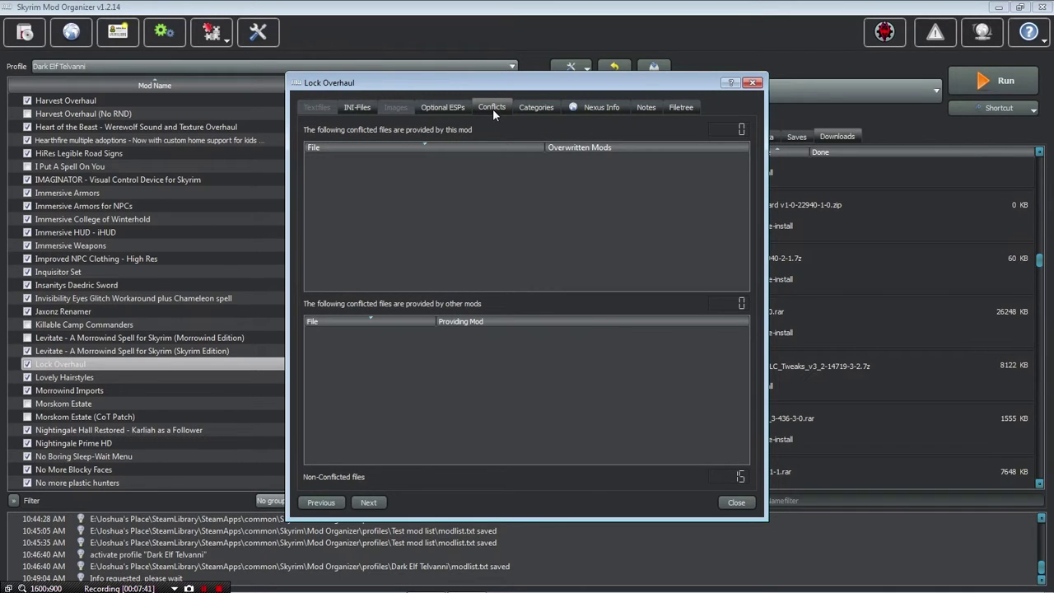
{"action": "left_click", "coordinate": [752, 83]}
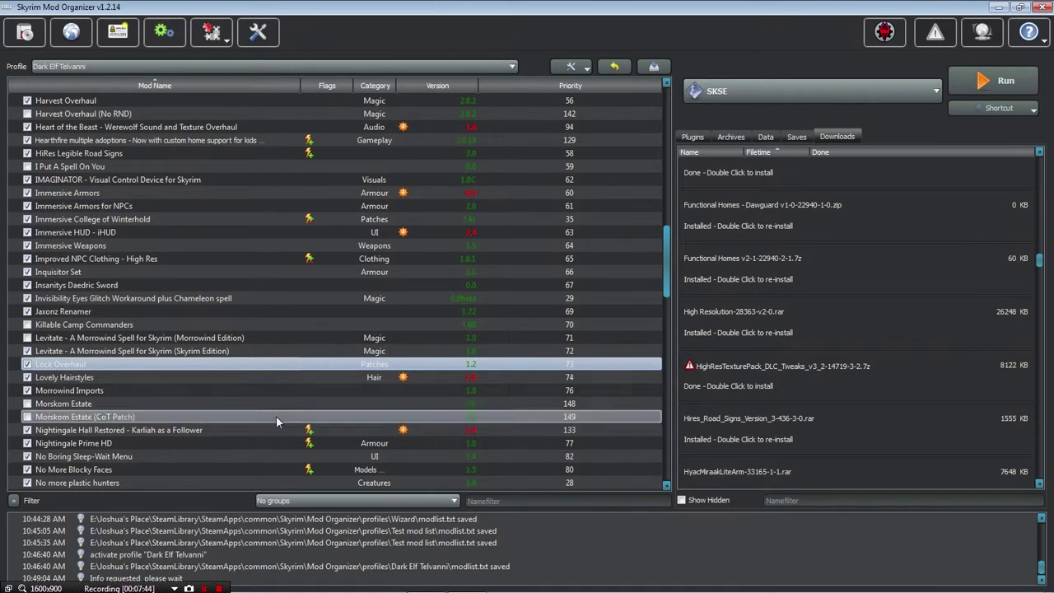
- Browse the full mod list and sort it by Mod Name descending, then back to A to Z
{"action": "scroll", "coordinate": [278, 424], "scroll_direction": "down", "scroll_amount": 5}
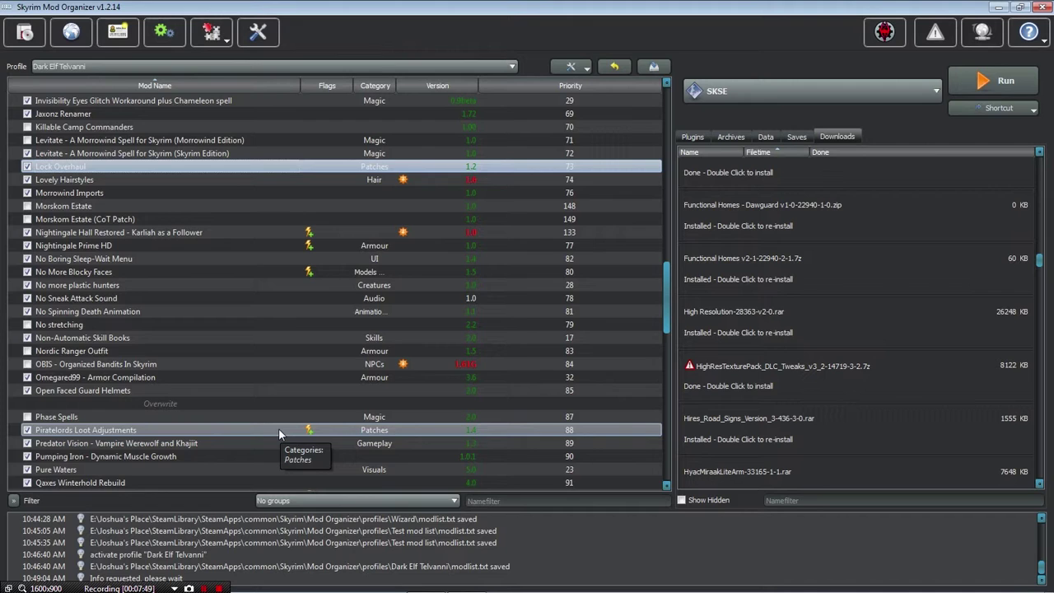
{"action": "scroll", "coordinate": [278, 429], "scroll_direction": "down", "scroll_amount": 7}
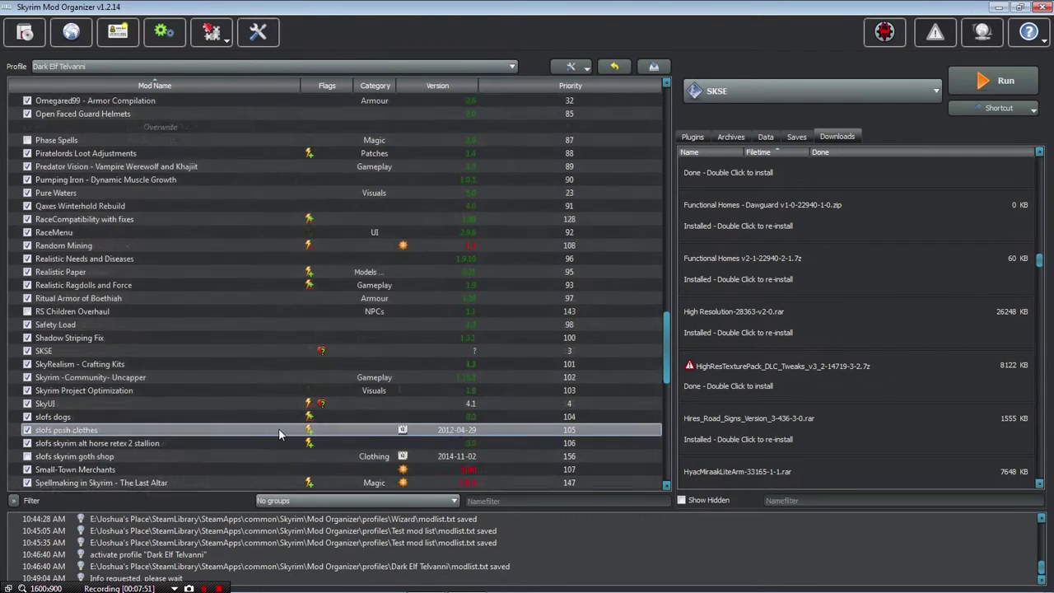
{"action": "scroll", "coordinate": [278, 433], "scroll_direction": "down", "scroll_amount": 3}
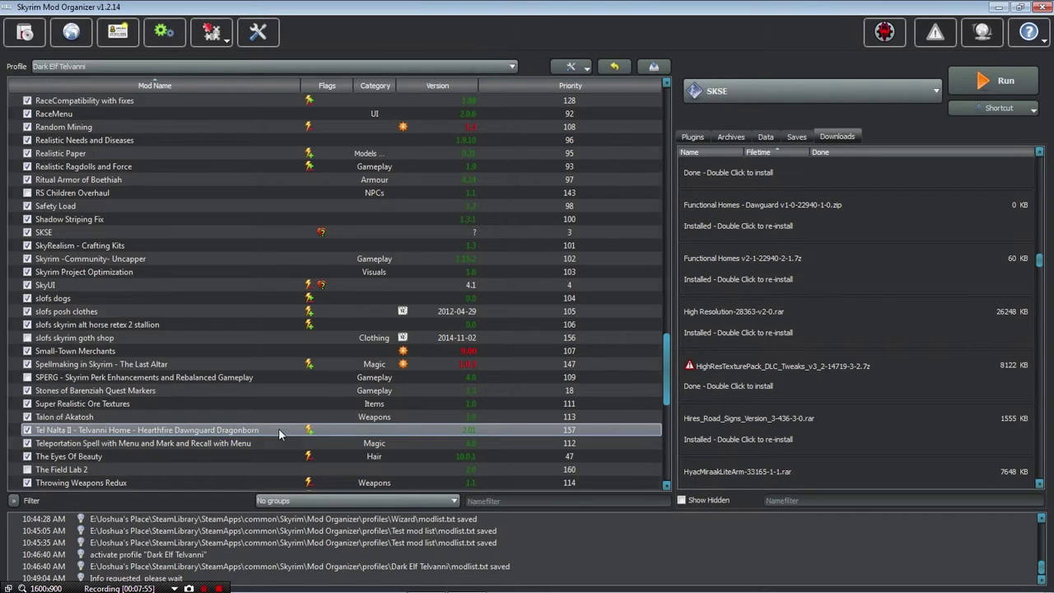
{"action": "scroll", "coordinate": [278, 434], "scroll_direction": "down", "scroll_amount": 5}
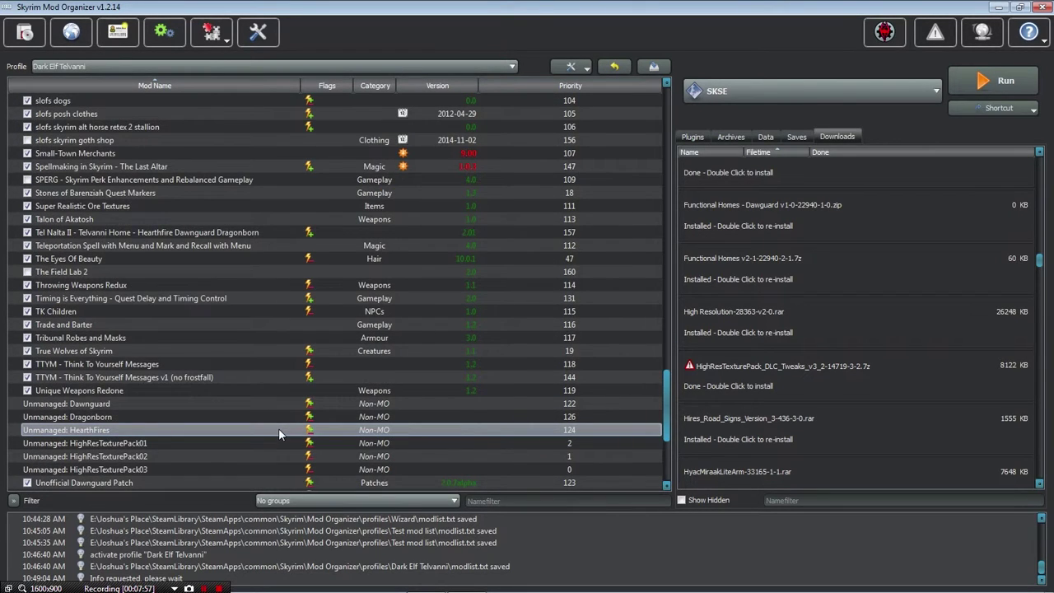
{"action": "scroll", "coordinate": [278, 434], "scroll_direction": "down", "scroll_amount": 5}
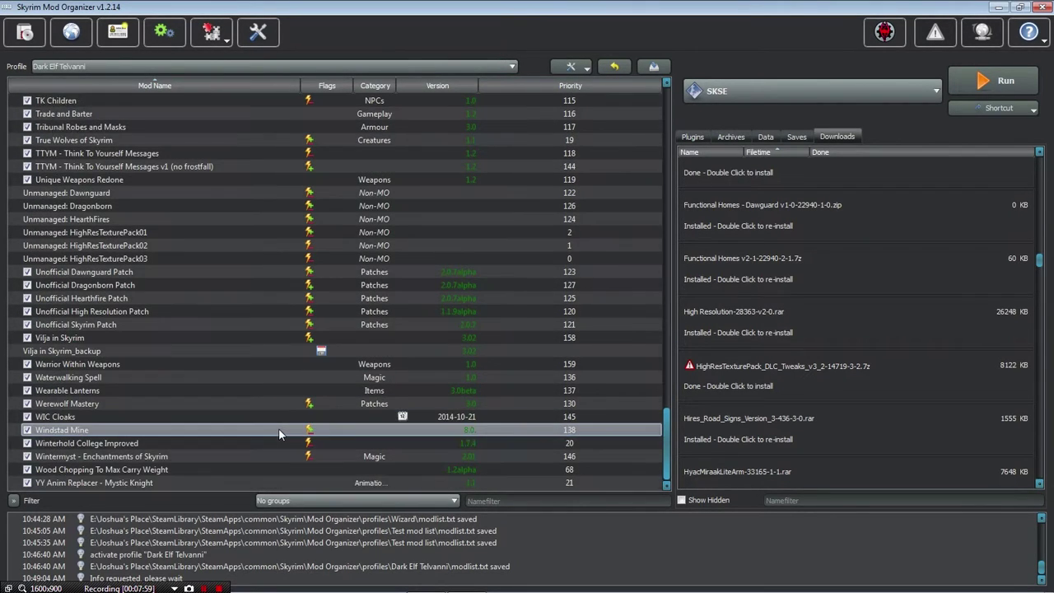
{"action": "scroll", "coordinate": [278, 434], "scroll_direction": "up", "scroll_amount": 13}
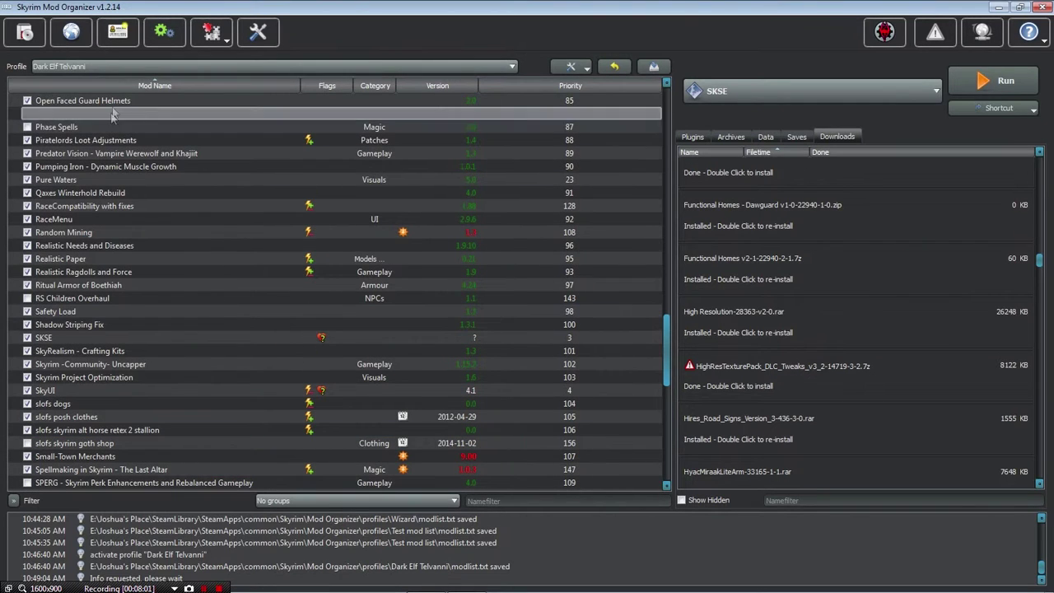
{"action": "left_click", "coordinate": [154, 87]}
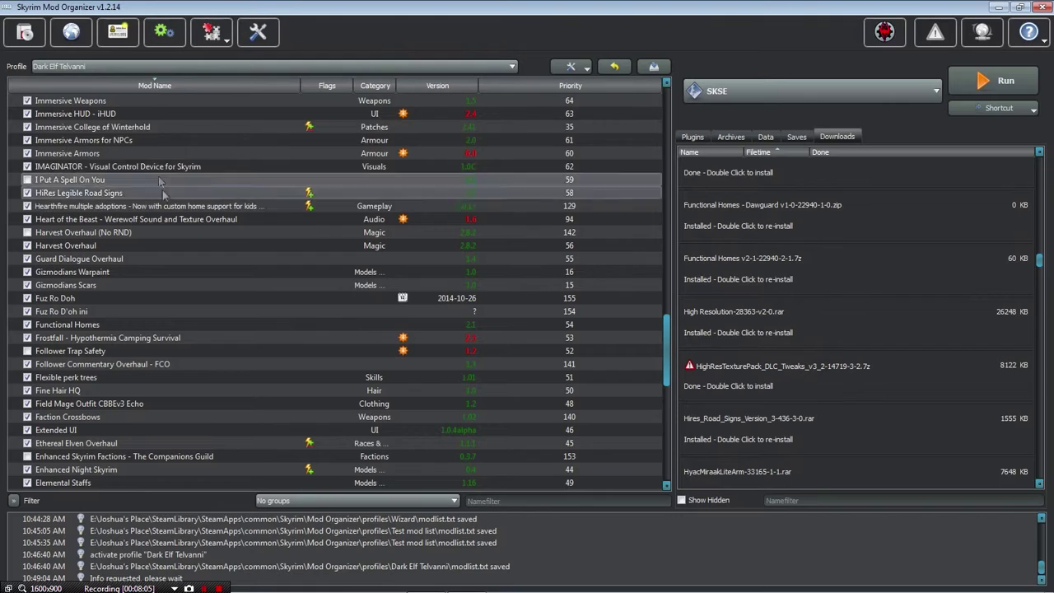
{"action": "left_click", "coordinate": [155, 88]}
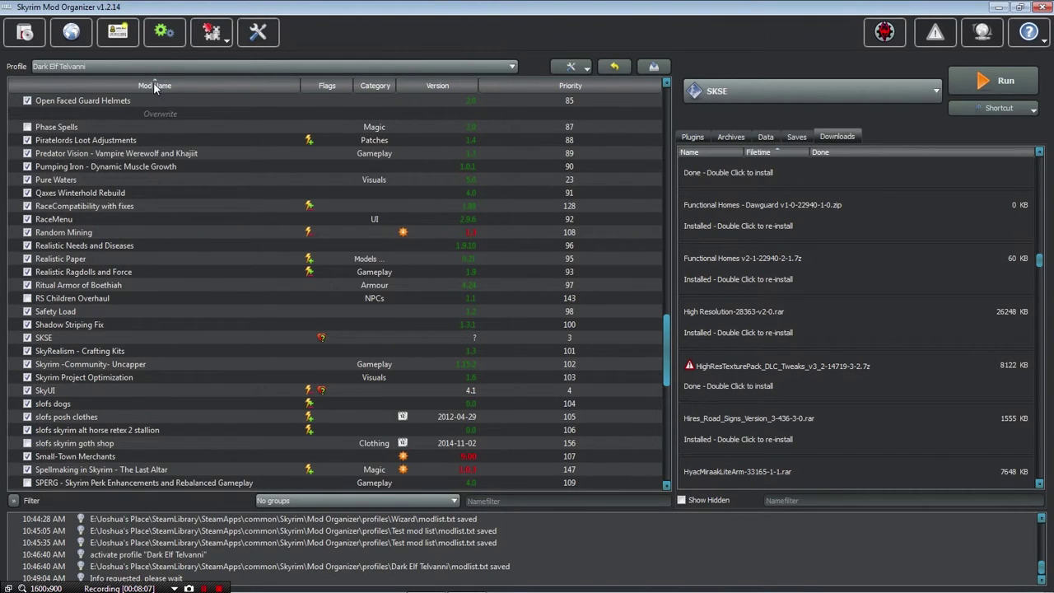
{"action": "scroll", "coordinate": [188, 234], "scroll_direction": "down", "scroll_amount": 9}
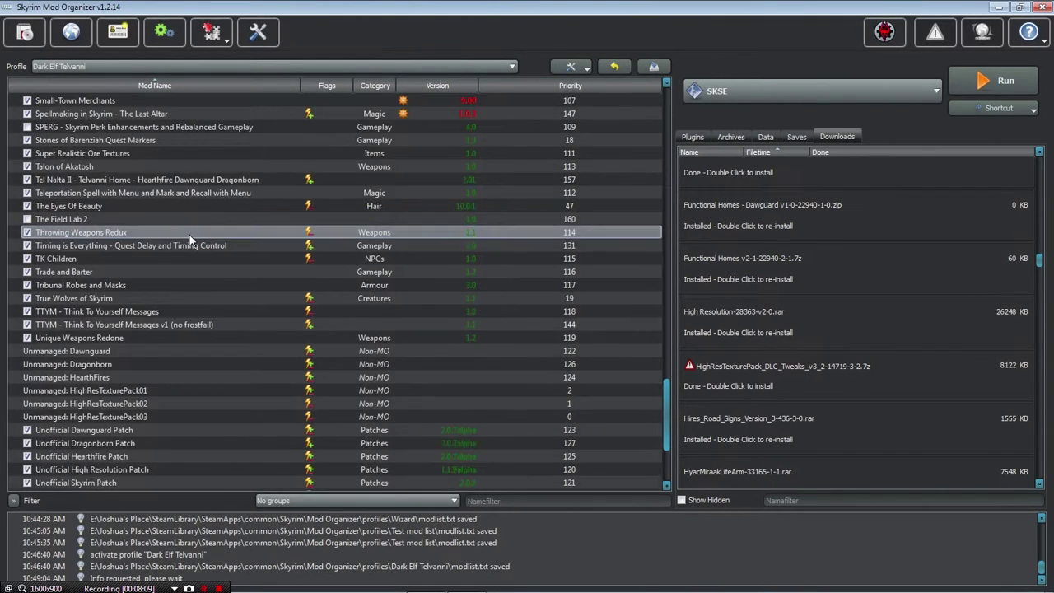
{"action": "scroll", "coordinate": [189, 234], "scroll_direction": "down", "scroll_amount": 4}
{"action": "scroll", "coordinate": [189, 234], "scroll_direction": "up", "scroll_amount": 18}
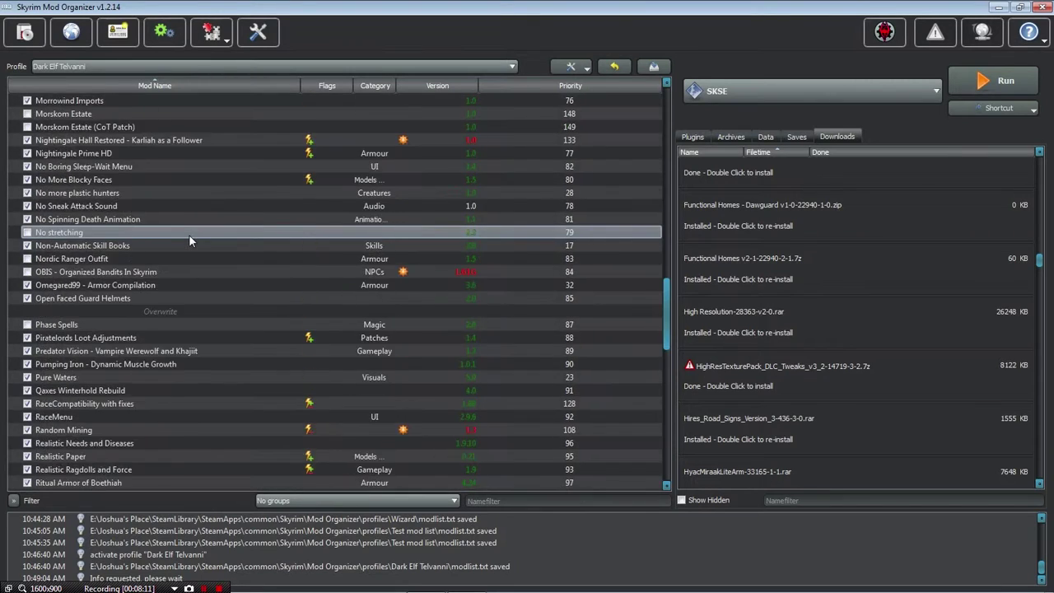
{"action": "scroll", "coordinate": [189, 234], "scroll_direction": "up", "scroll_amount": 4}
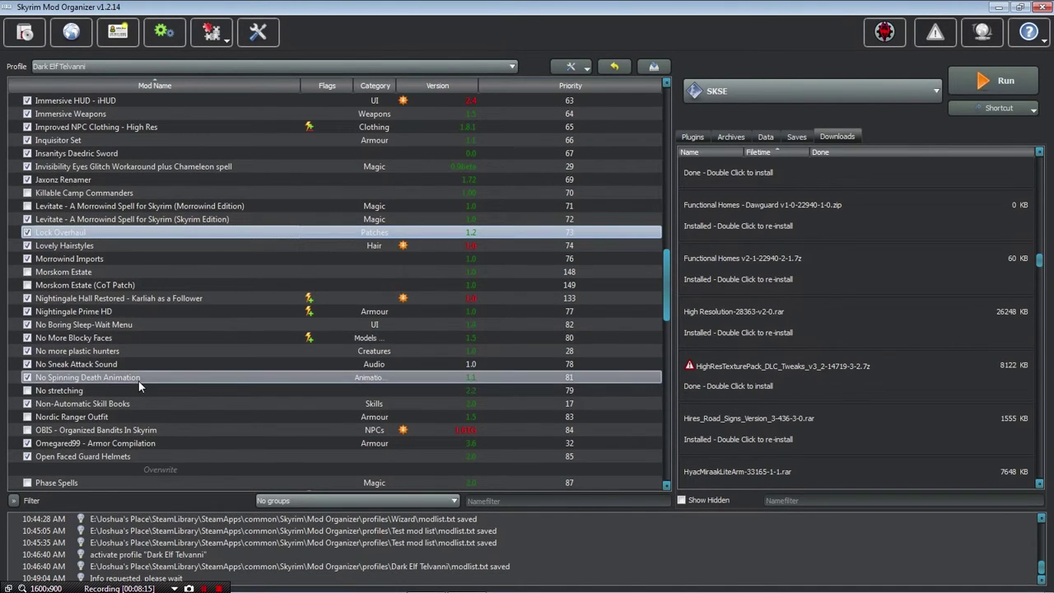
{"action": "scroll", "coordinate": [138, 381], "scroll_direction": "down", "scroll_amount": 5}
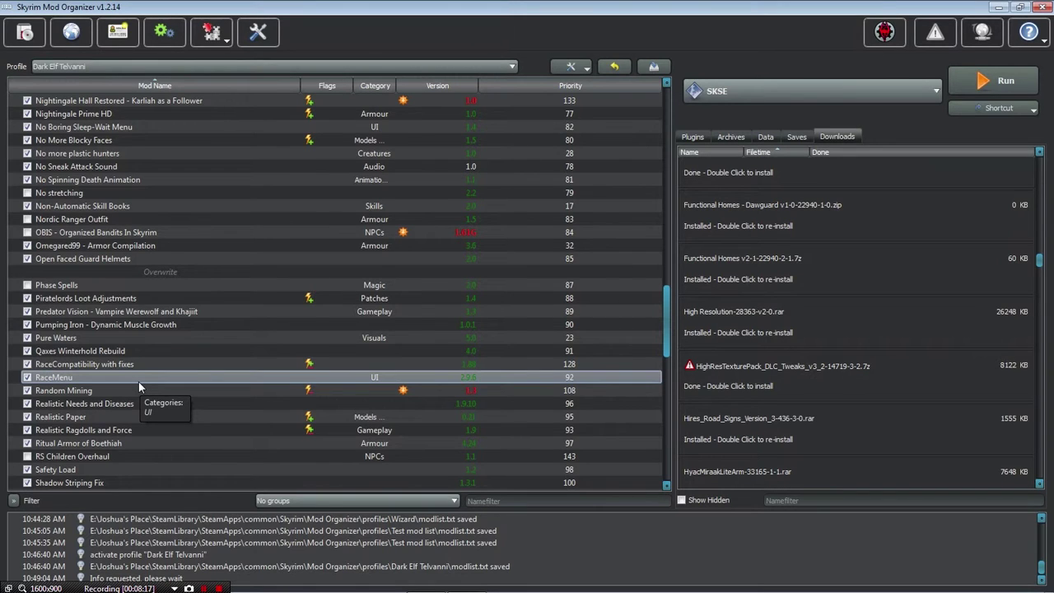
- Show Realistic Ragdolls and Force's conflicts and widen the File column to read the full skeleton.nif path
{"action": "double_click", "coordinate": [150, 430]}
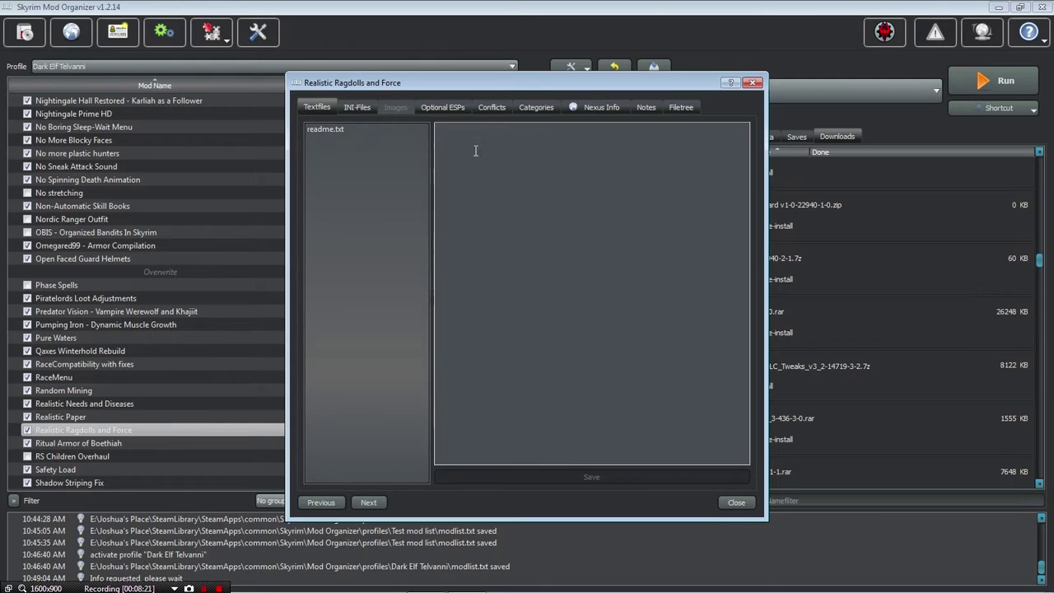
{"action": "left_click", "coordinate": [494, 105]}
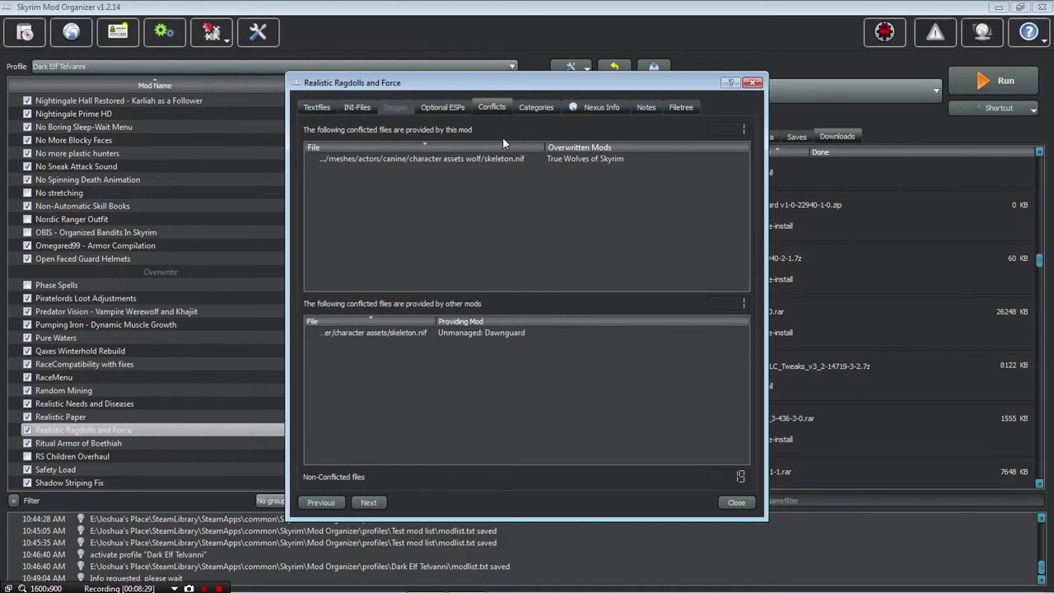
{"action": "left_click", "coordinate": [504, 161]}
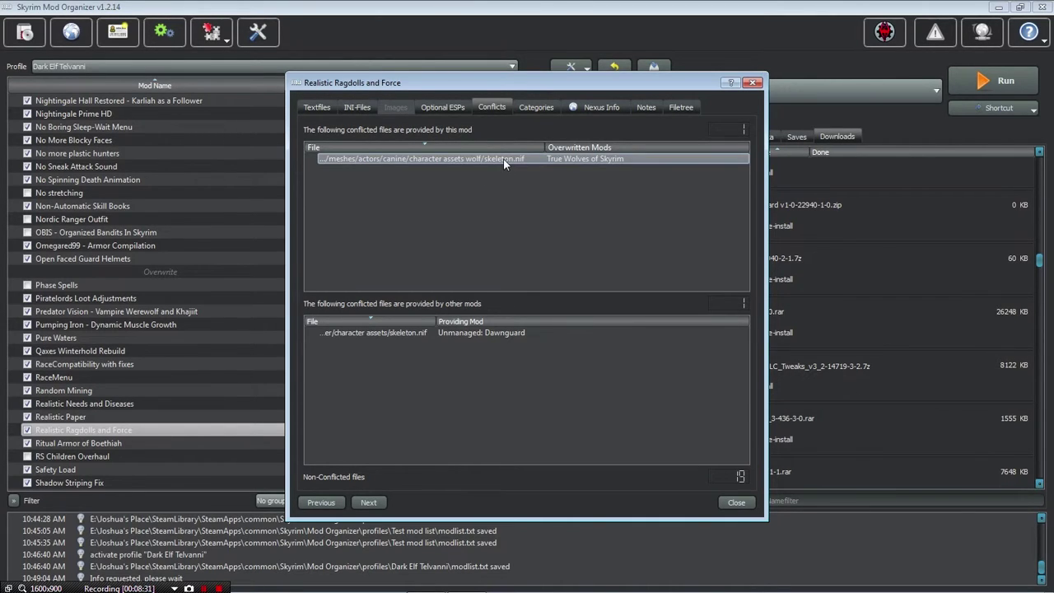
{"action": "left_click", "coordinate": [574, 160]}
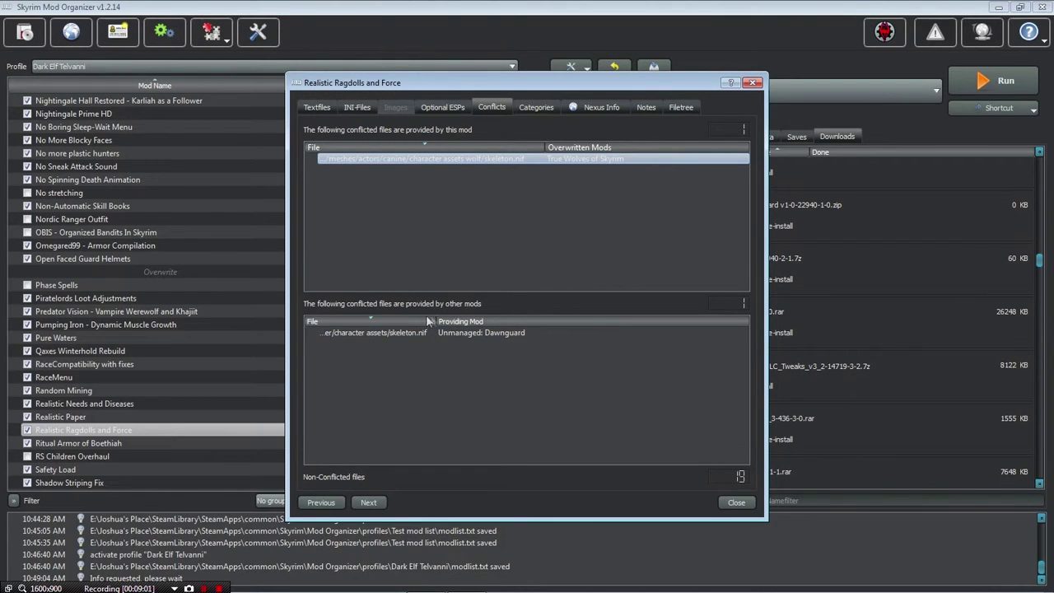
{"action": "left_click_drag", "start_coordinate": [433, 319], "coordinate": [557, 319]}
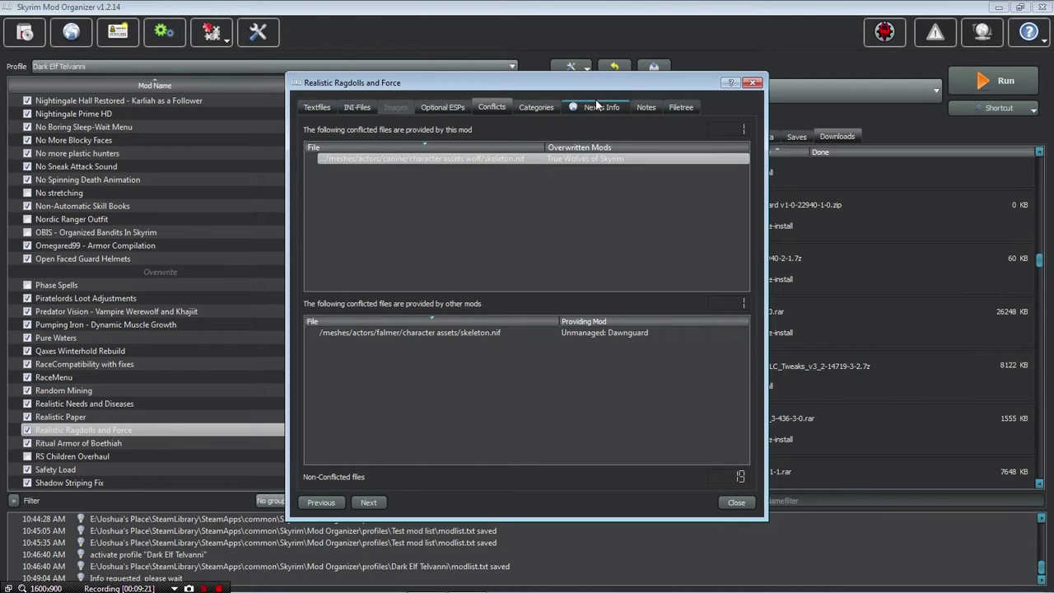
{"action": "left_click", "coordinate": [549, 107]}
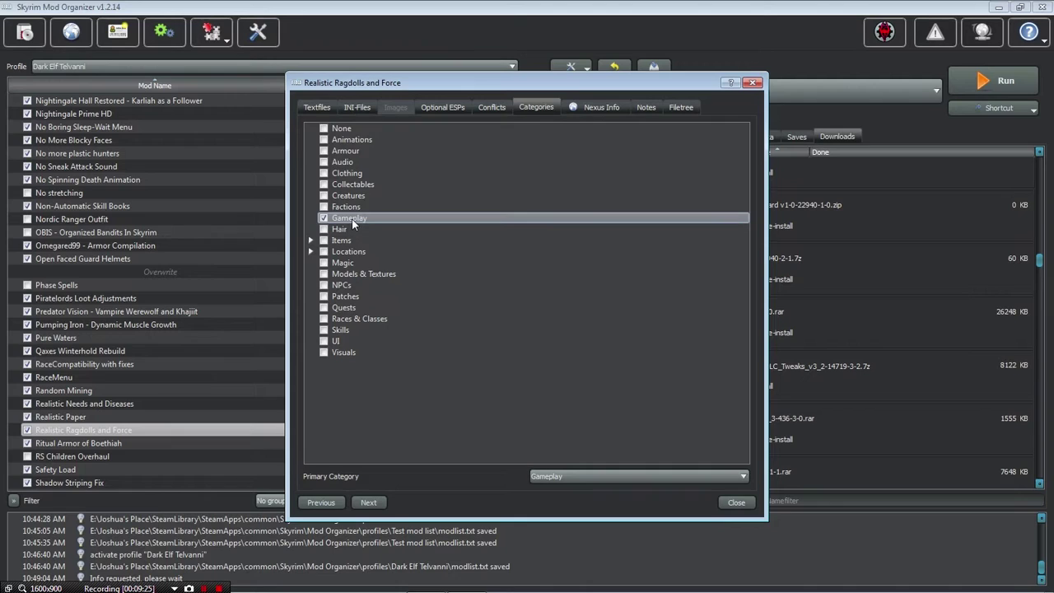
- Look through the mod's Optional ESPs, INI-Files, Textfiles readme and Filetree
{"action": "left_click", "coordinate": [446, 107]}
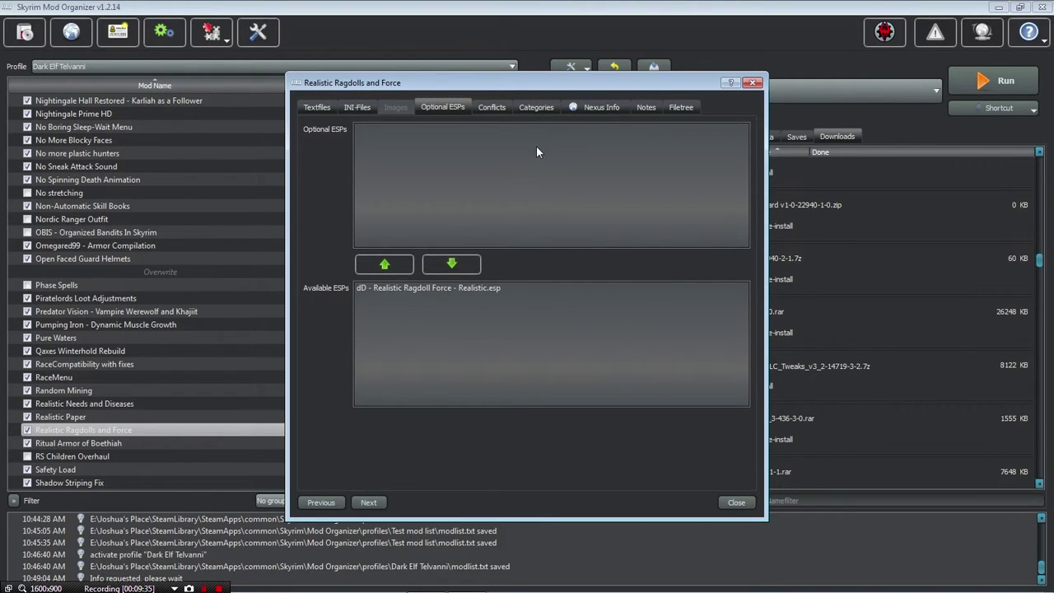
{"action": "left_click", "coordinate": [369, 108]}
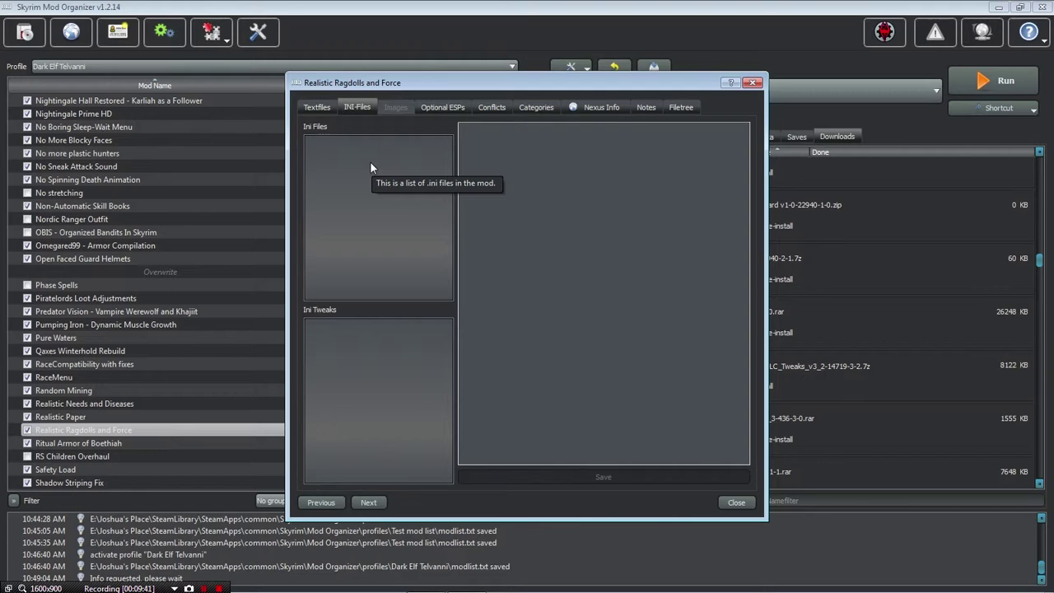
{"action": "left_click", "coordinate": [314, 108]}
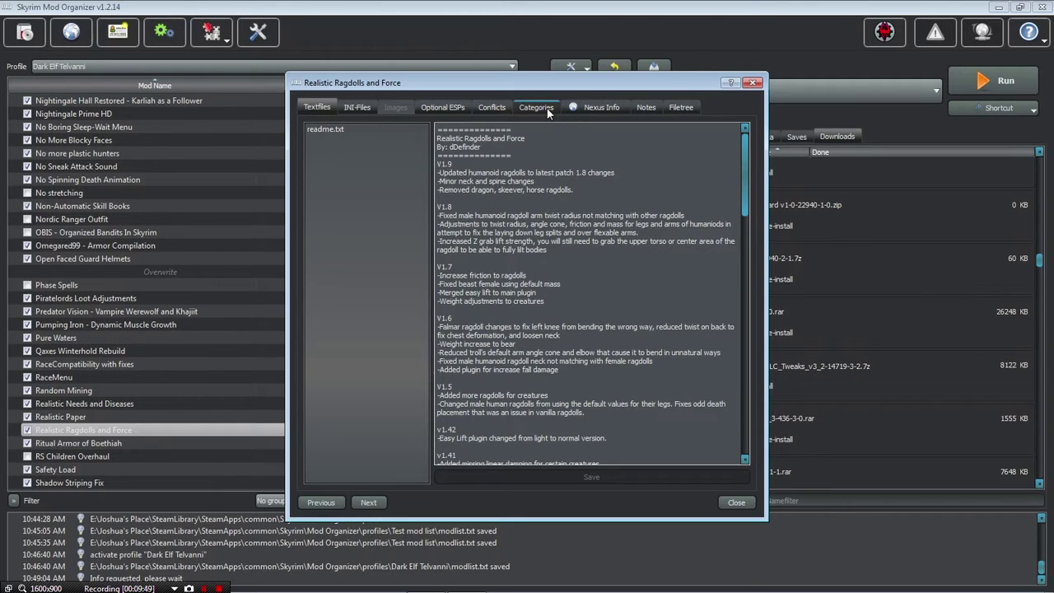
{"action": "left_click", "coordinate": [671, 111]}
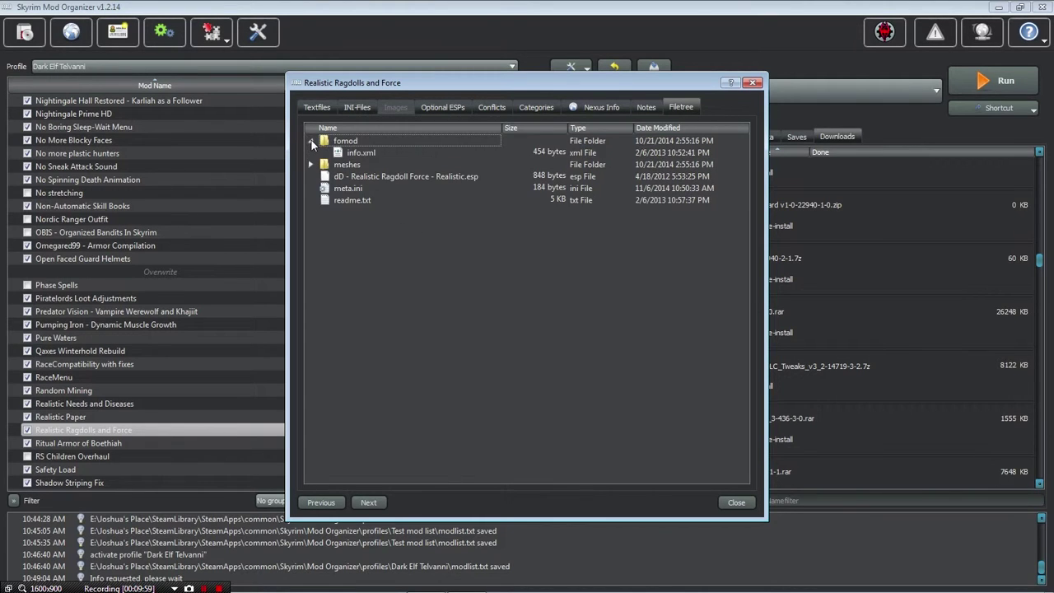
- Expand and collapse the meshes, actors and fomod folders, then close the details window
{"action": "left_click", "coordinate": [312, 165]}
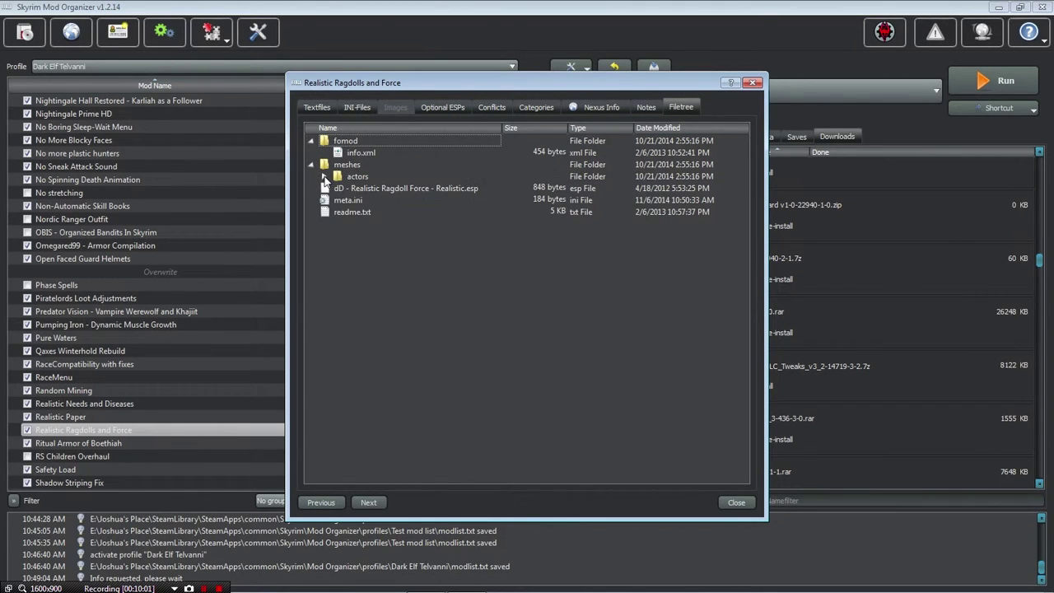
{"action": "left_click", "coordinate": [324, 176]}
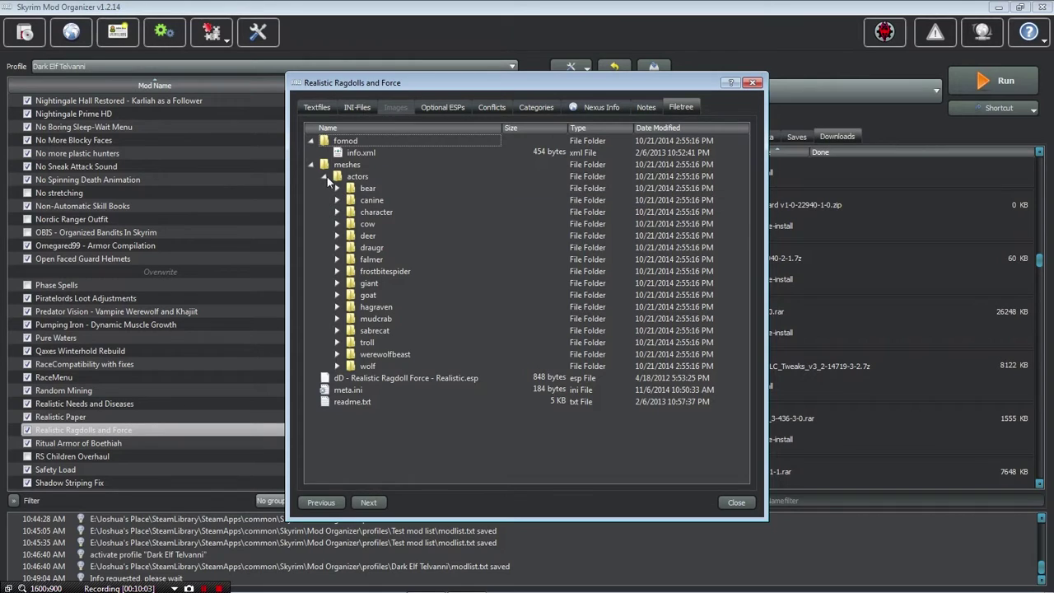
{"action": "left_click", "coordinate": [325, 177]}
{"action": "left_click", "coordinate": [310, 163]}
{"action": "left_click", "coordinate": [311, 140]}
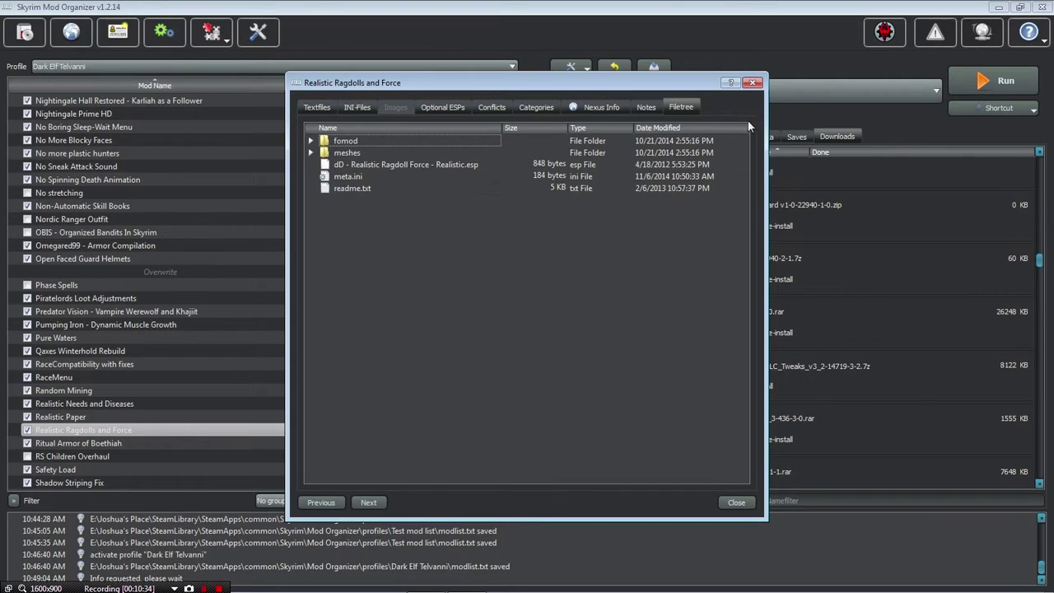
{"action": "left_click", "coordinate": [751, 84]}
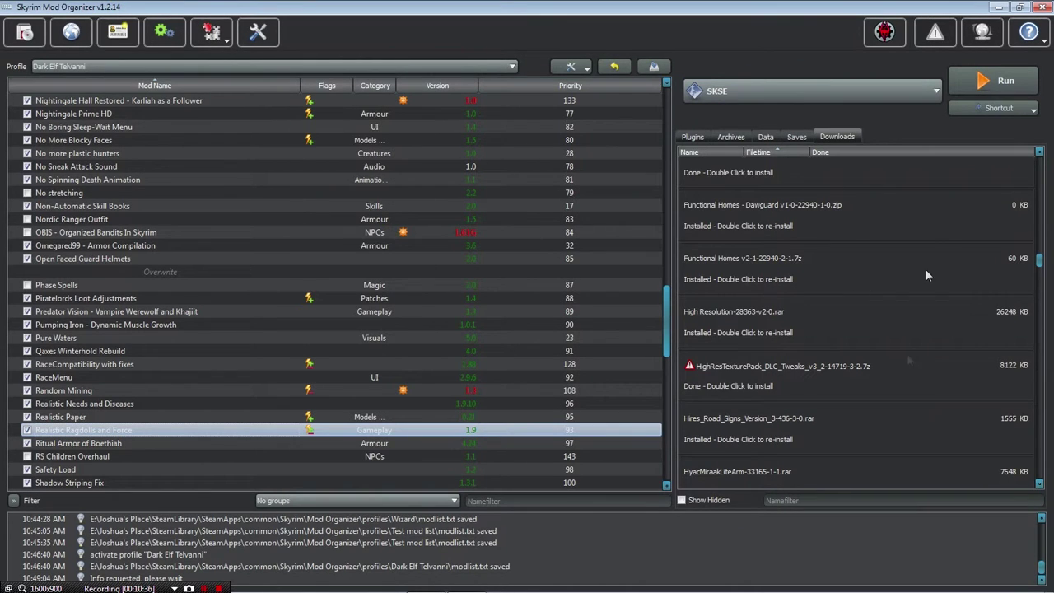
- Show the plugin list and scroll down through it
{"action": "left_click", "coordinate": [692, 137]}
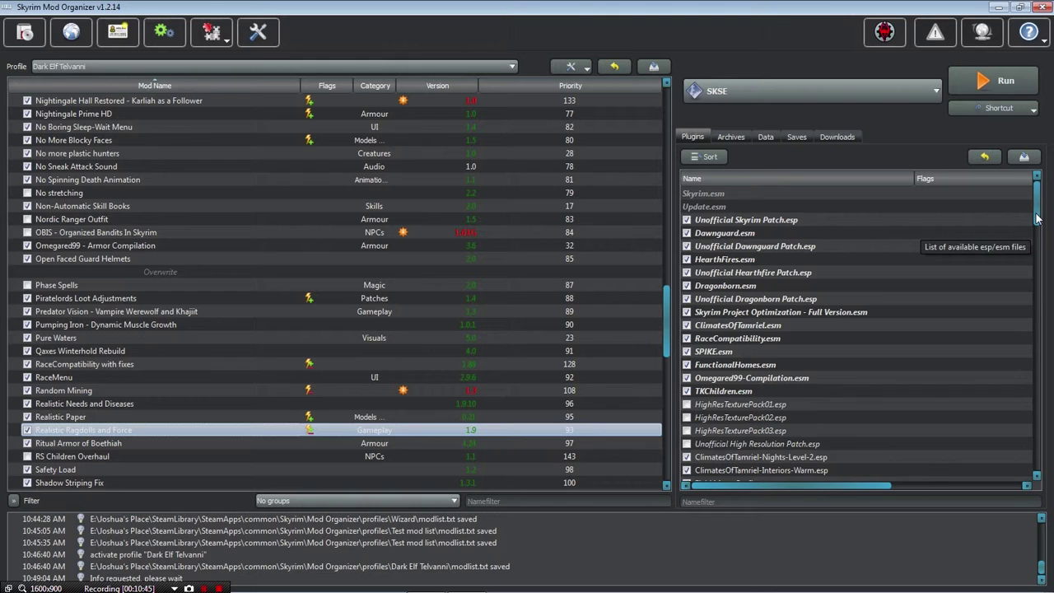
{"action": "left_click_drag", "start_coordinate": [1037, 217], "coordinate": [1046, 338]}
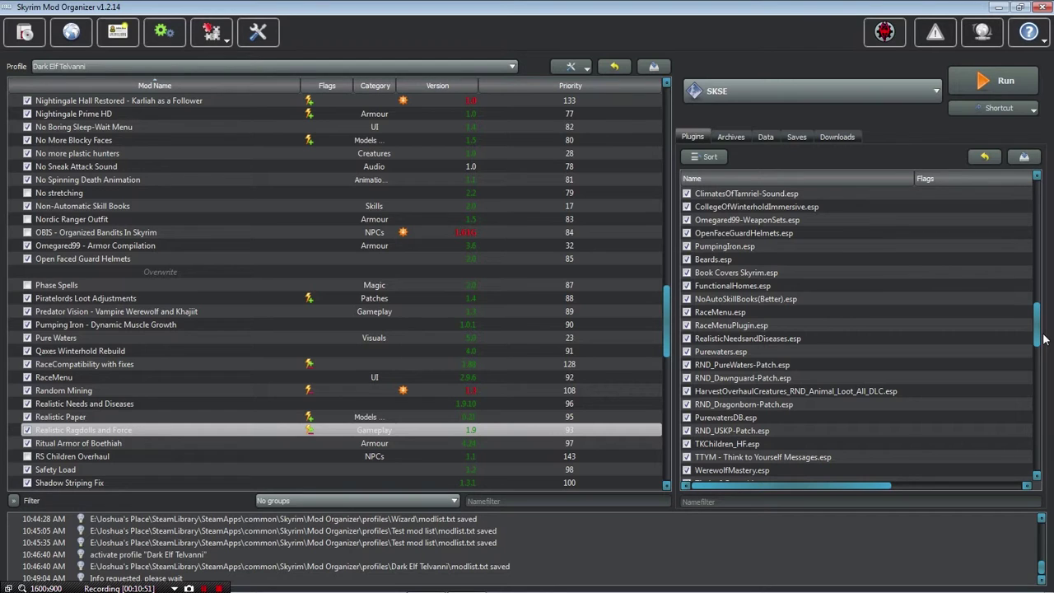
{"action": "left_click_drag", "start_coordinate": [1044, 339], "coordinate": [1037, 463]}
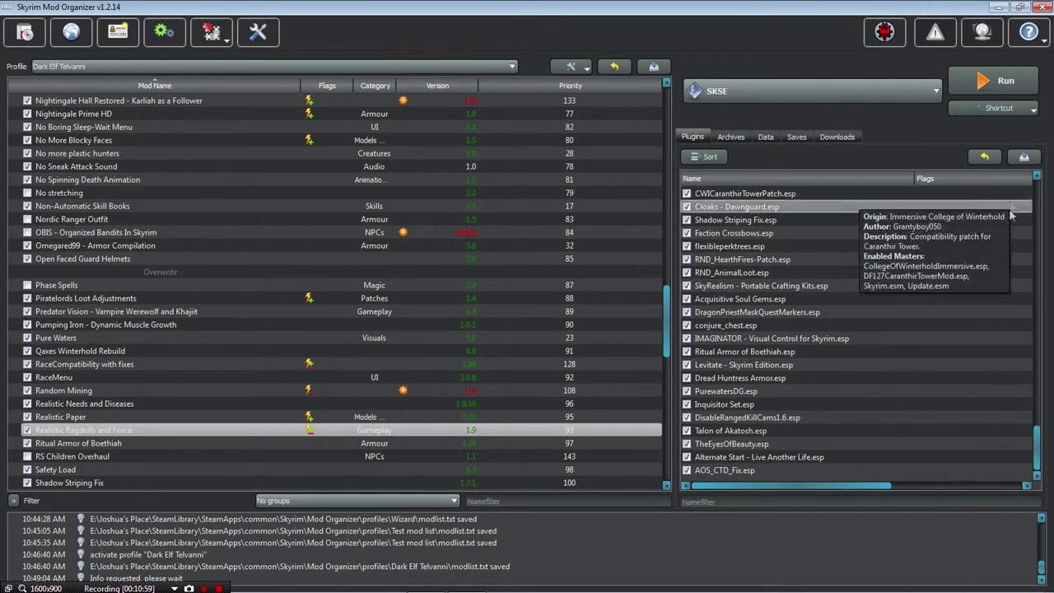
- Resize the column dividers and panel edge to reveal each plugin's Priority number
{"action": "left_click_drag", "start_coordinate": [915, 177], "coordinate": [840, 175]}
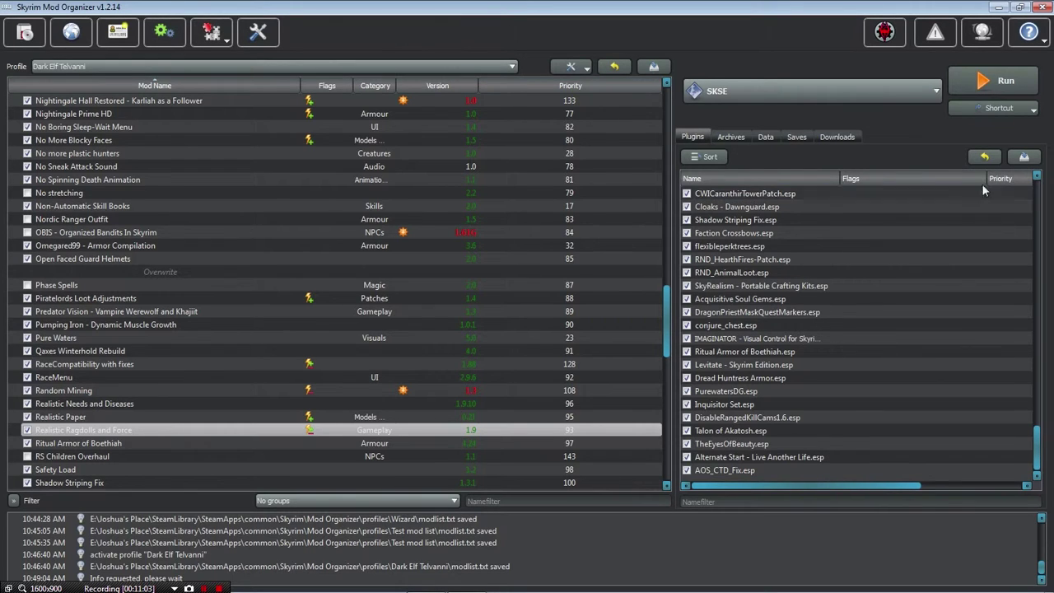
{"action": "left_click_drag", "start_coordinate": [985, 176], "coordinate": [896, 175]}
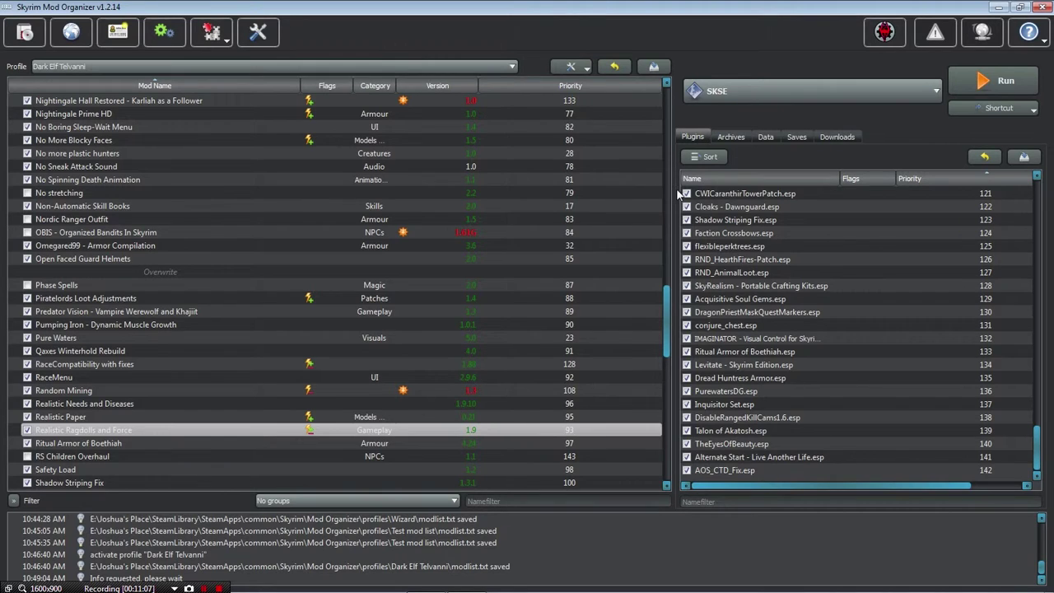
{"action": "left_click_drag", "start_coordinate": [675, 191], "coordinate": [548, 189]}
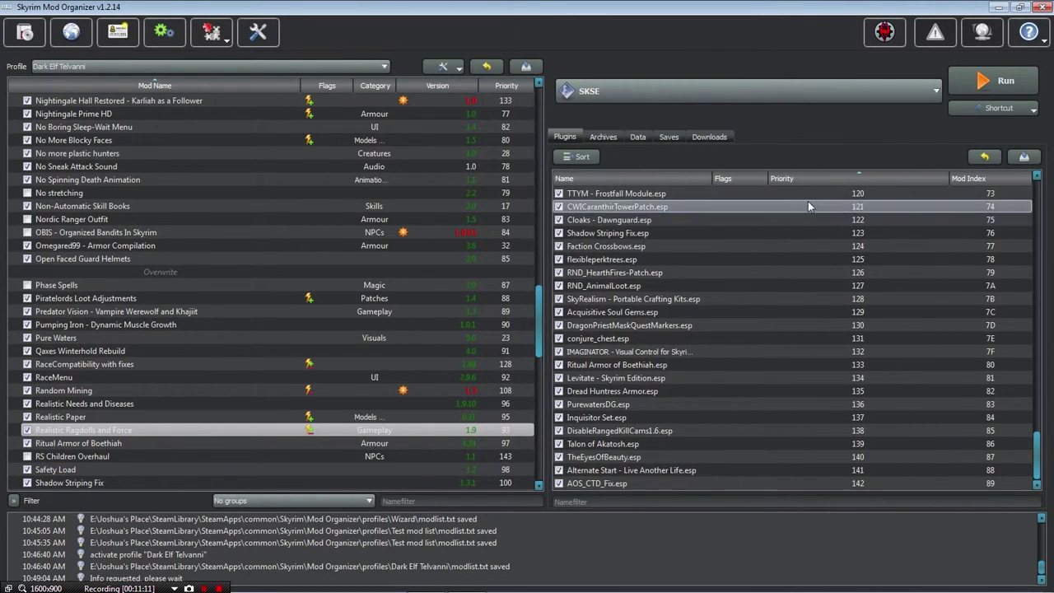
- Narrow the Priority column to expose Mod Index, scroll the plugins, then view the Data tab
{"action": "left_click_drag", "start_coordinate": [949, 178], "coordinate": [853, 176]}
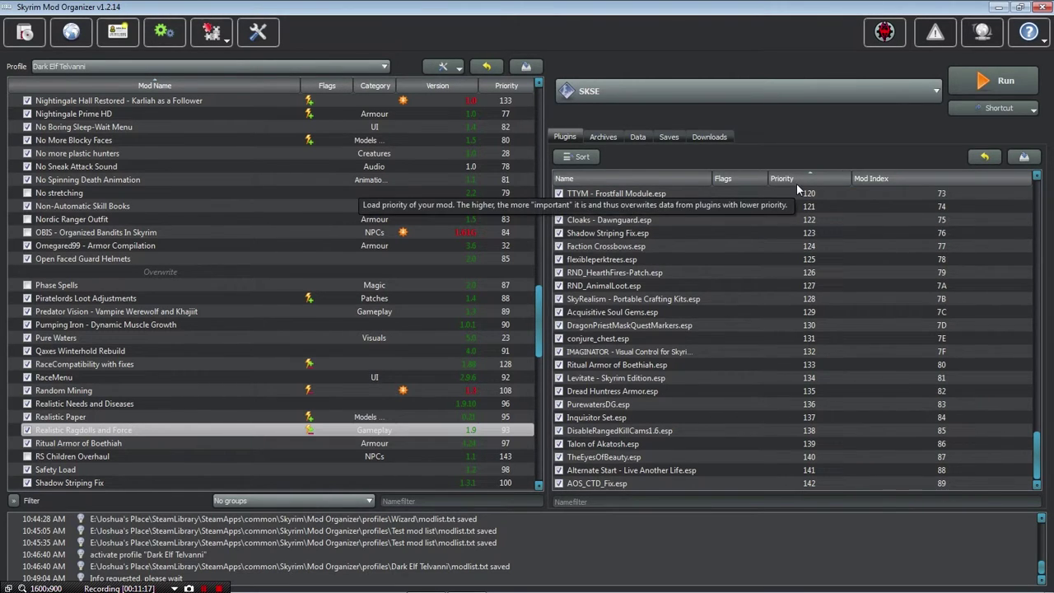
{"action": "mouse_move", "coordinate": [848, 196]}
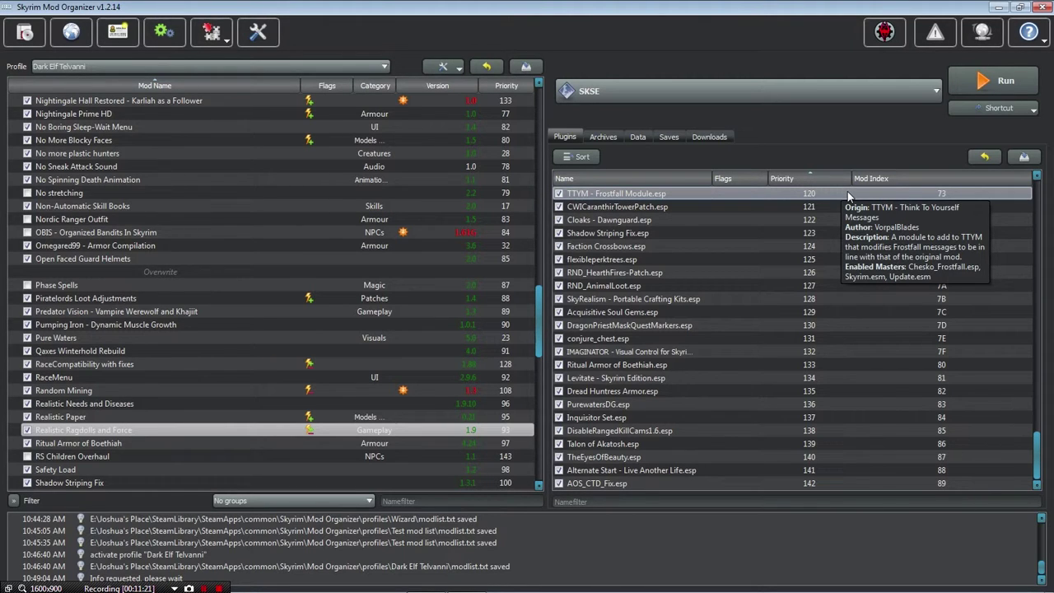
{"action": "scroll", "coordinate": [824, 287], "scroll_direction": "up", "scroll_amount": 15}
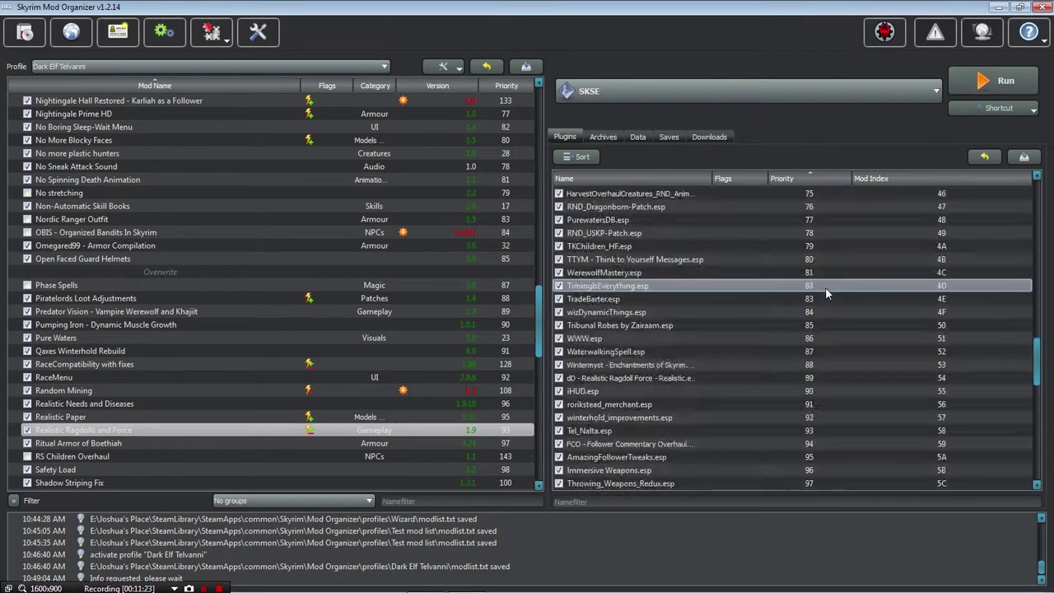
{"action": "scroll", "coordinate": [825, 286], "scroll_direction": "up", "scroll_amount": 20}
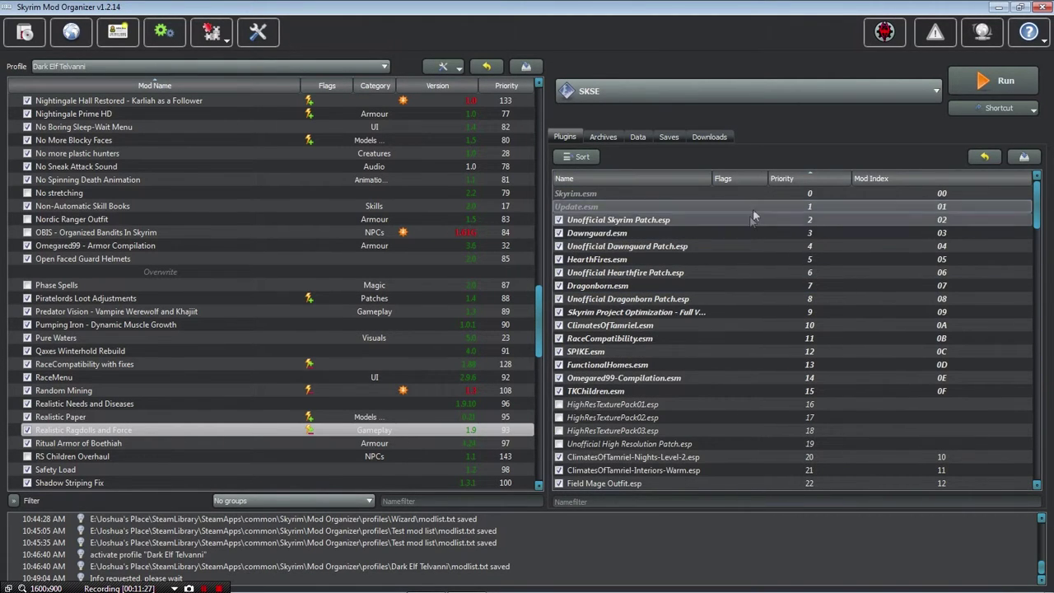
{"action": "mouse_move", "coordinate": [761, 205]}
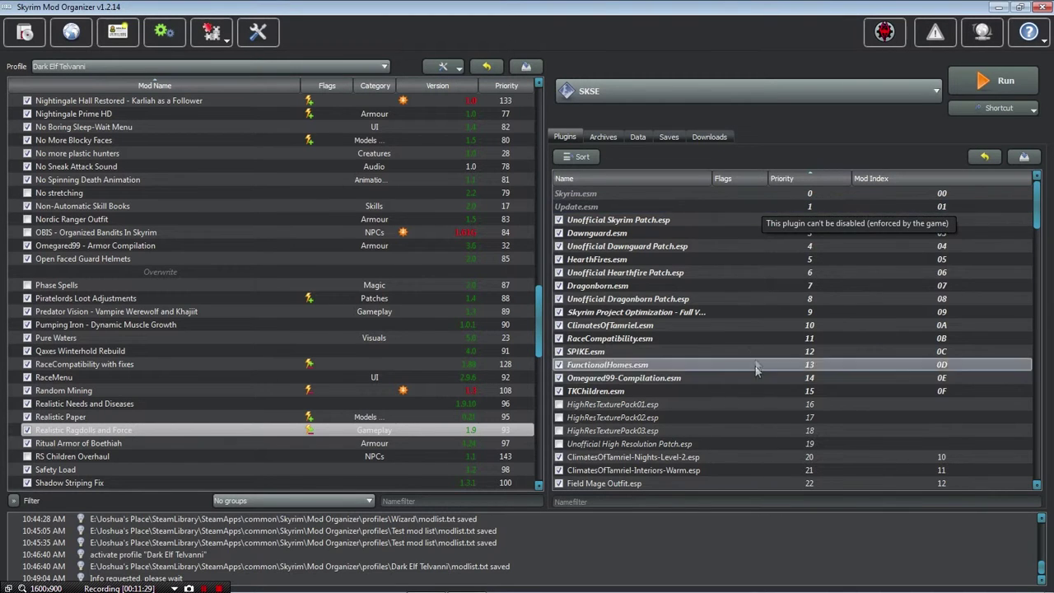
{"action": "scroll", "coordinate": [757, 392], "scroll_direction": "down", "scroll_amount": 6}
{"action": "scroll", "coordinate": [757, 391], "scroll_direction": "down", "scroll_amount": 12}
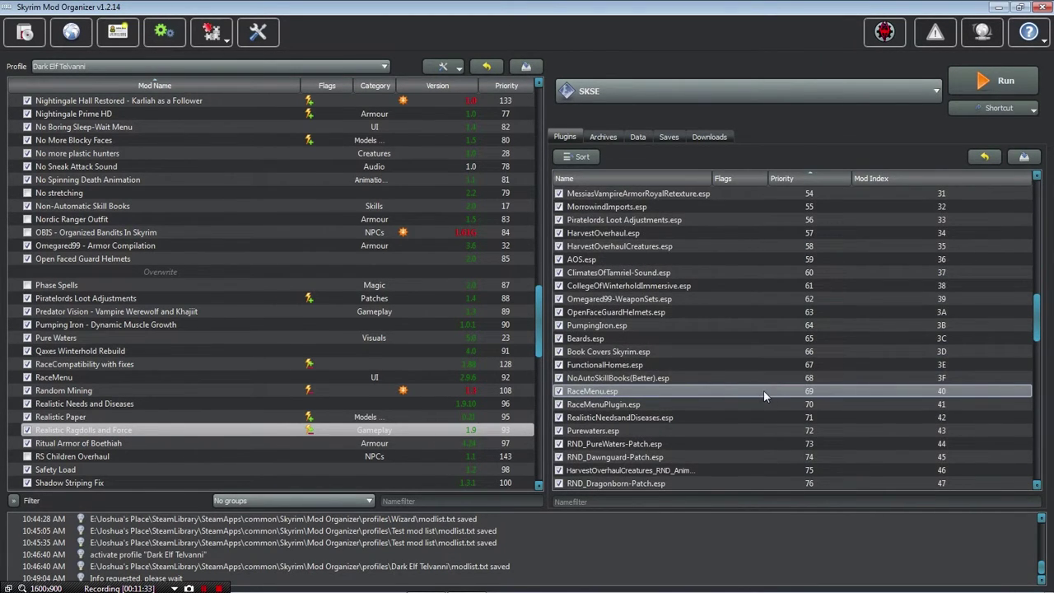
{"action": "mouse_move", "coordinate": [763, 390]}
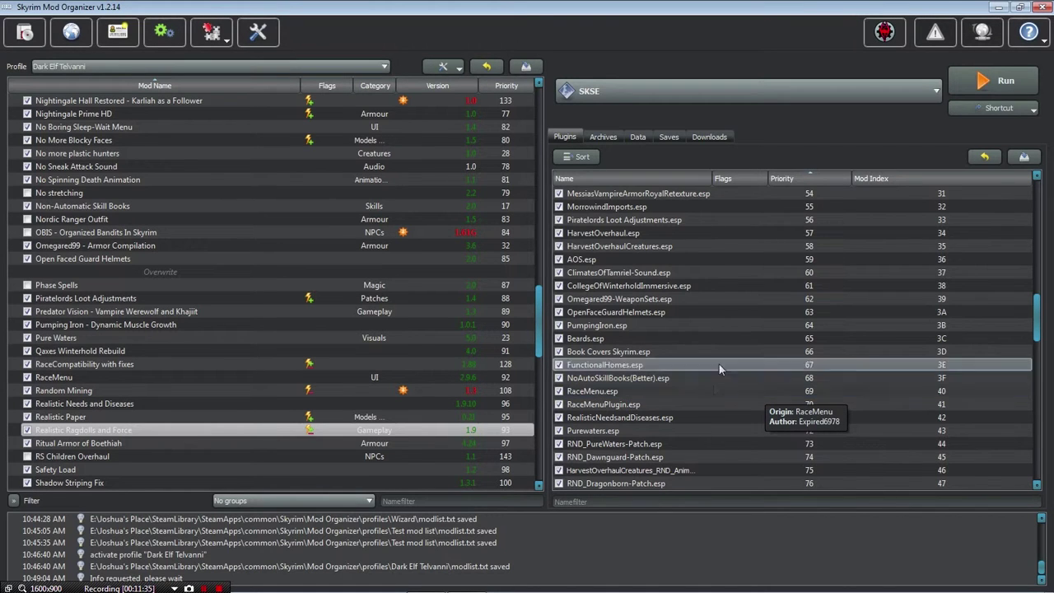
{"action": "scroll", "coordinate": [772, 377], "scroll_direction": "down", "scroll_amount": 18}
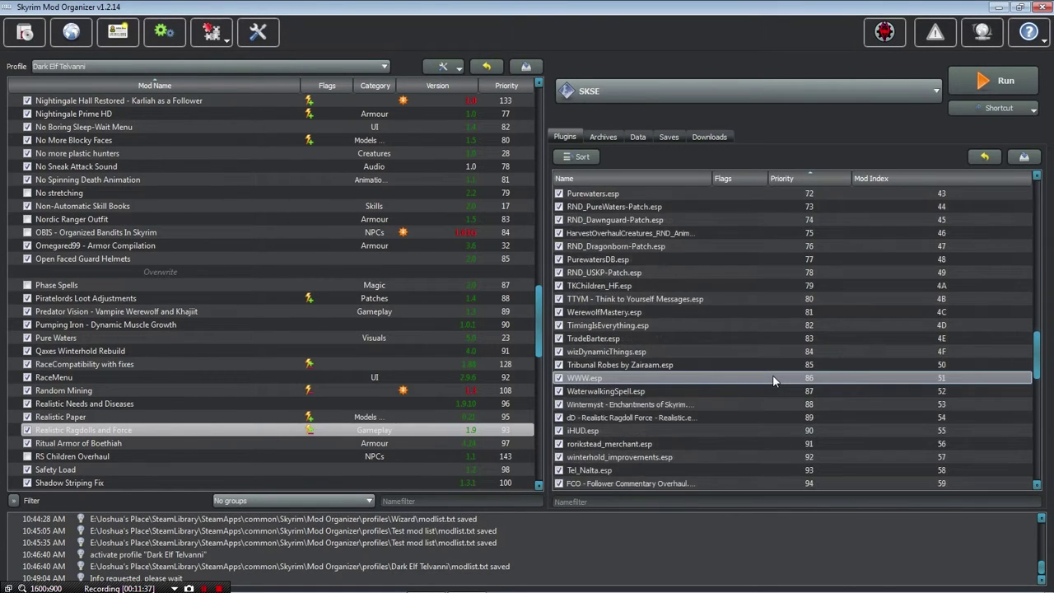
{"action": "scroll", "coordinate": [774, 380], "scroll_direction": "down", "scroll_amount": 4}
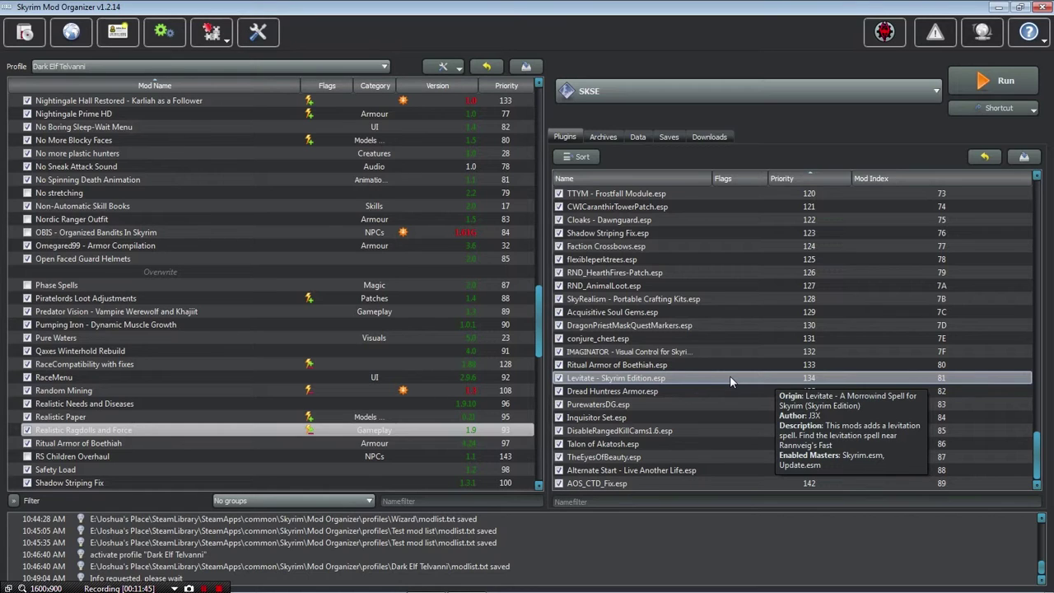
{"action": "mouse_move", "coordinate": [865, 403]}
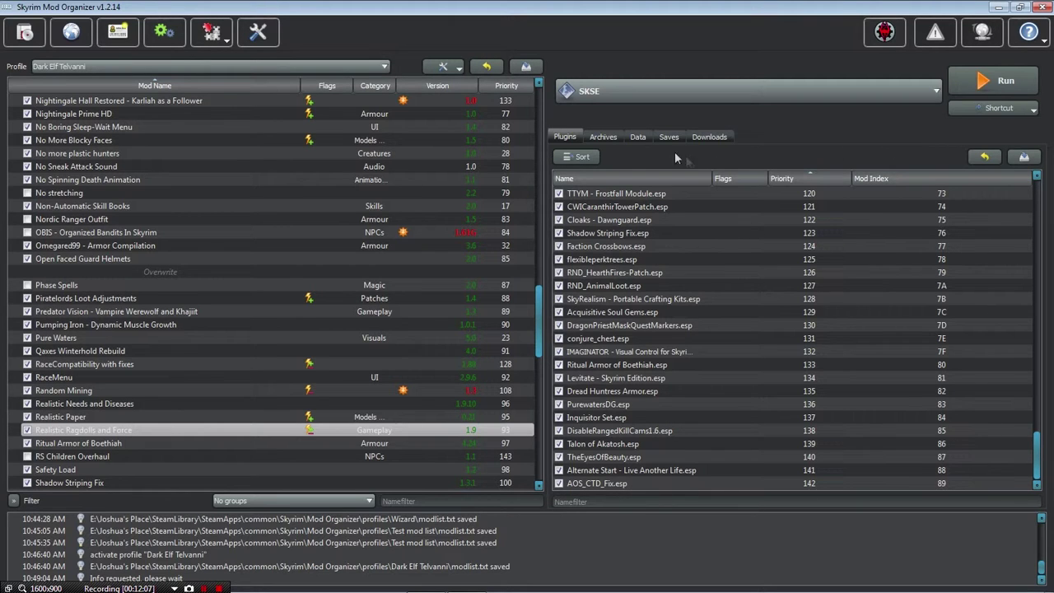
{"action": "left_click", "coordinate": [638, 137]}
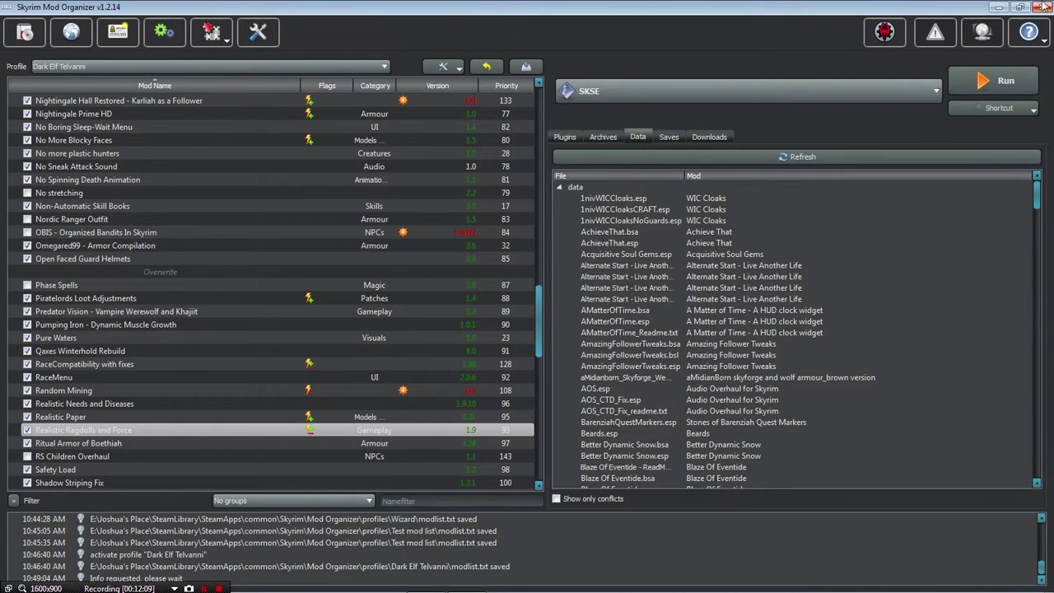
- Minimize Mod Organizer and open the SKSE desktop shortcut's file location
{"action": "left_click", "coordinate": [999, 8]}
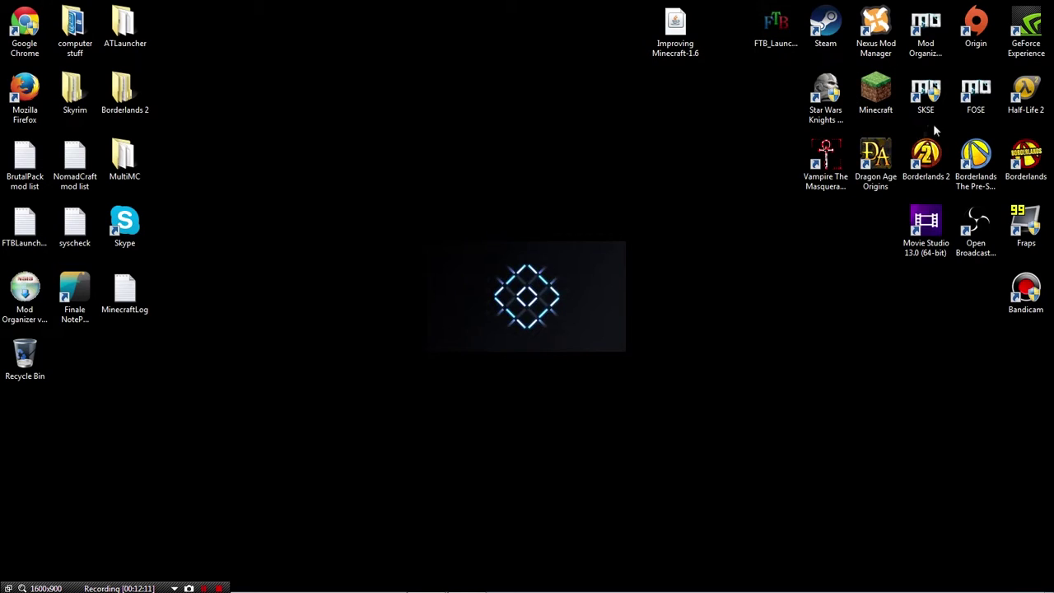
{"action": "right_click", "coordinate": [940, 89]}
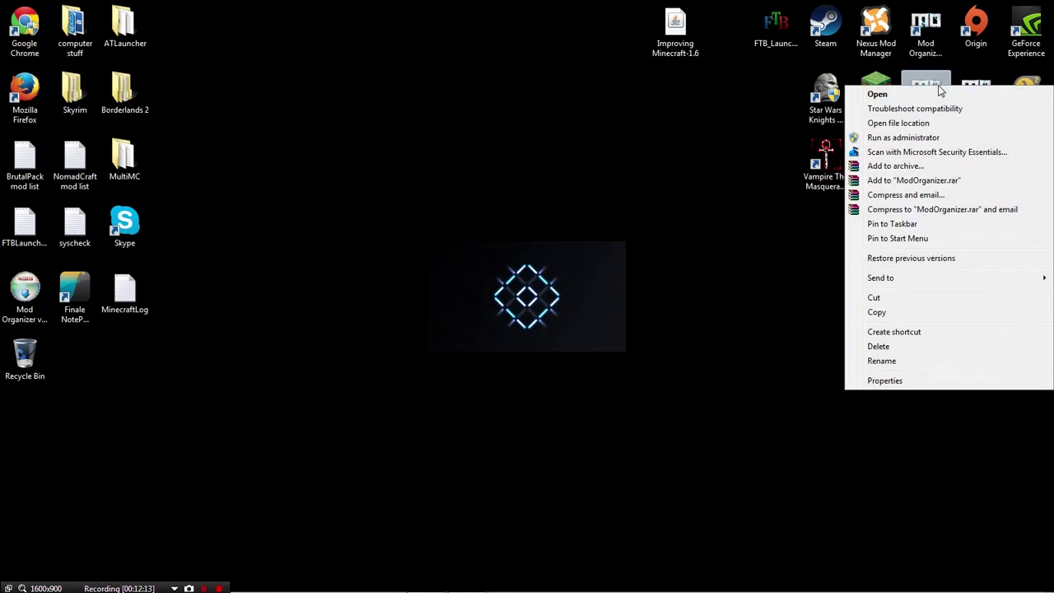
{"action": "left_click", "coordinate": [895, 123]}
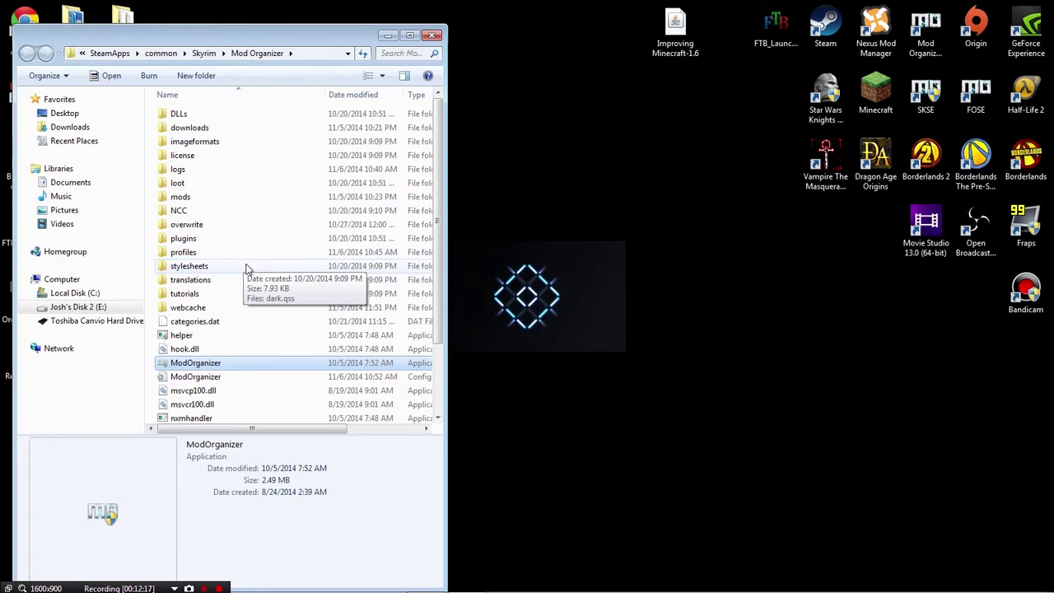
- Go up to the Skyrim folder, browse its Data folder, return, and close Explorer
{"action": "left_click", "coordinate": [203, 53]}
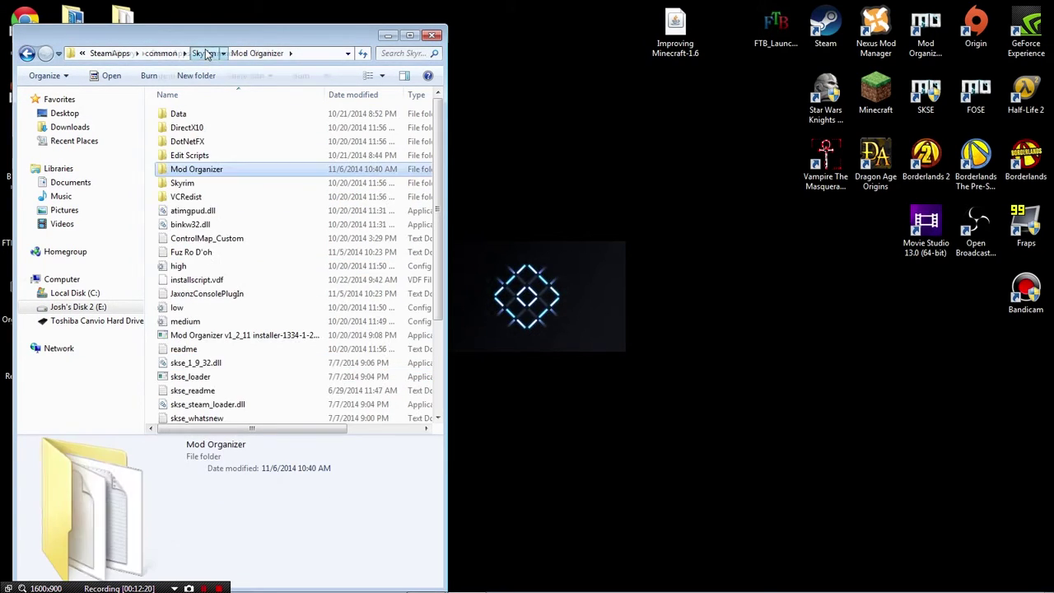
{"action": "double_click", "coordinate": [200, 118]}
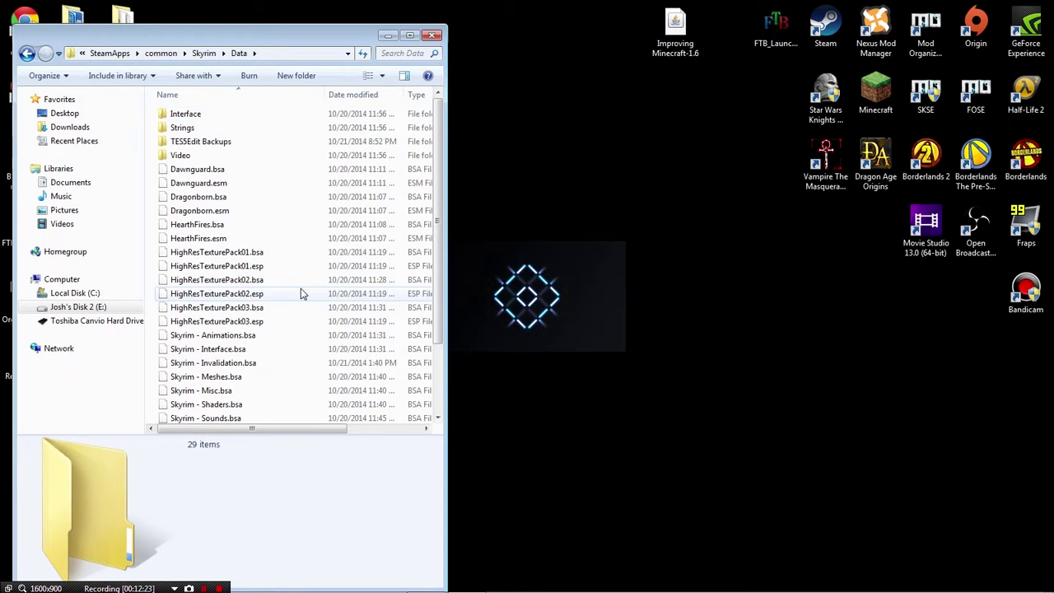
{"action": "scroll", "coordinate": [301, 291], "scroll_direction": "down", "scroll_amount": 2}
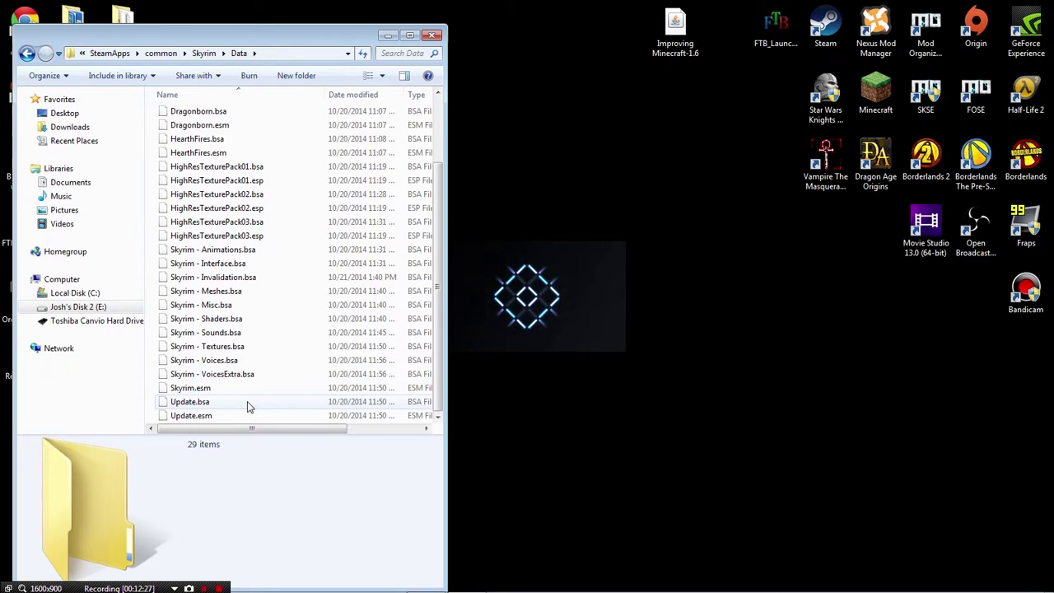
{"action": "scroll", "coordinate": [251, 404], "scroll_direction": "up", "scroll_amount": 2}
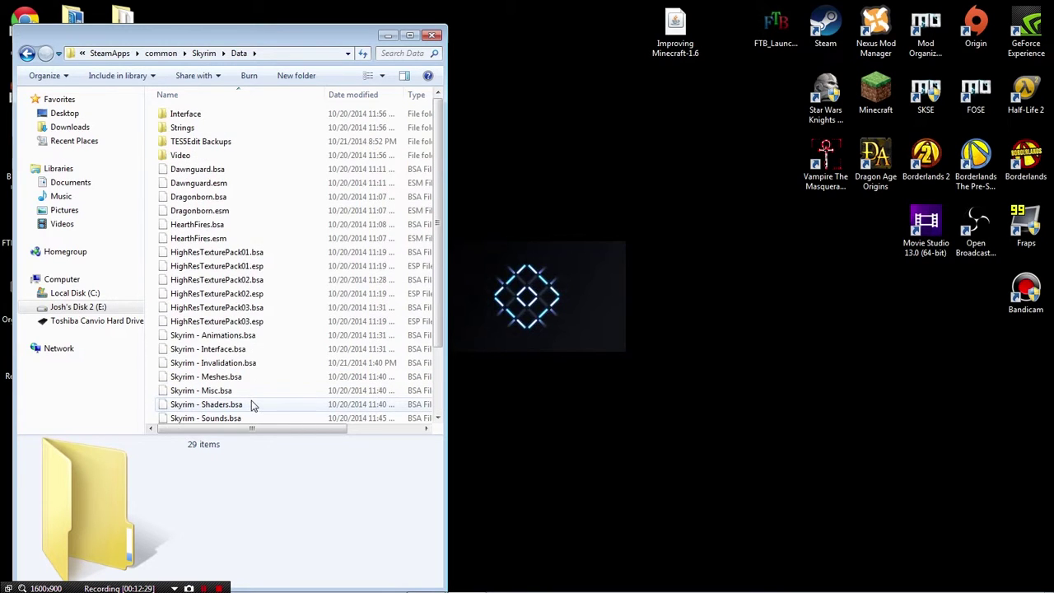
{"action": "left_click", "coordinate": [27, 54]}
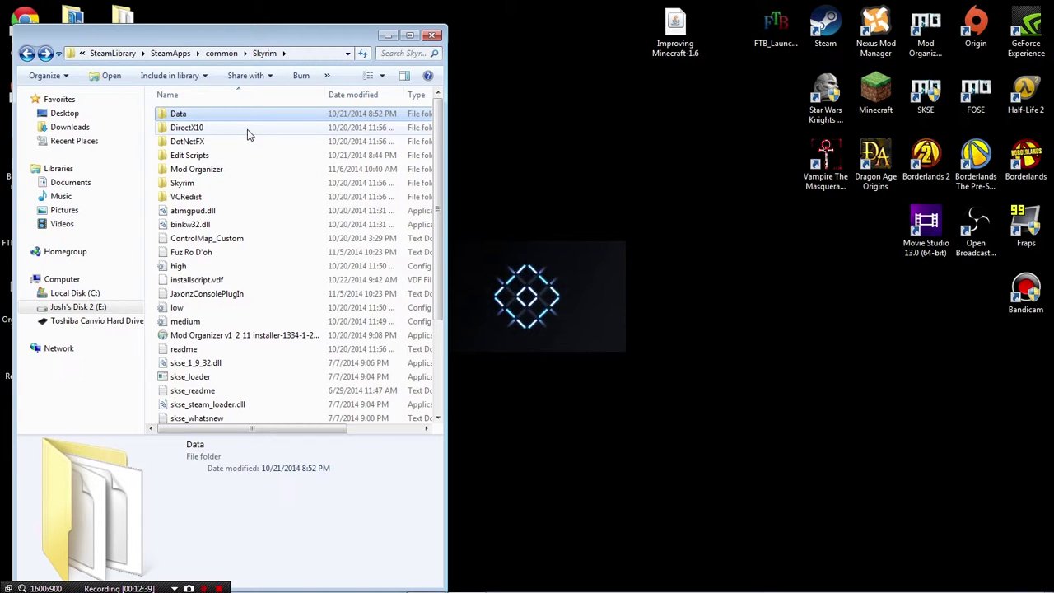
{"action": "scroll", "coordinate": [251, 202], "scroll_direction": "down", "scroll_amount": 3}
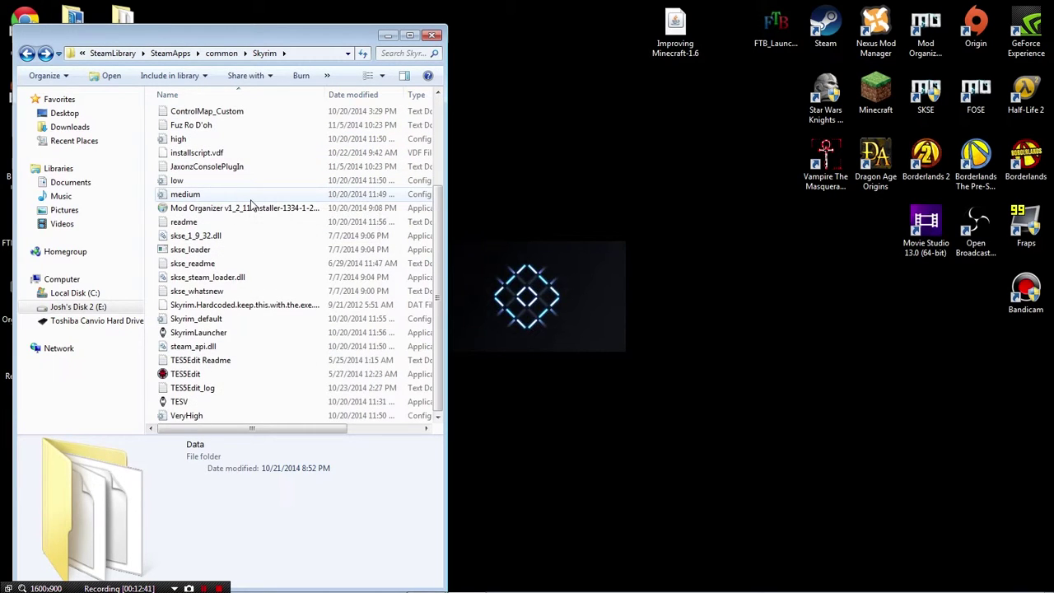
{"action": "left_click", "coordinate": [434, 36]}
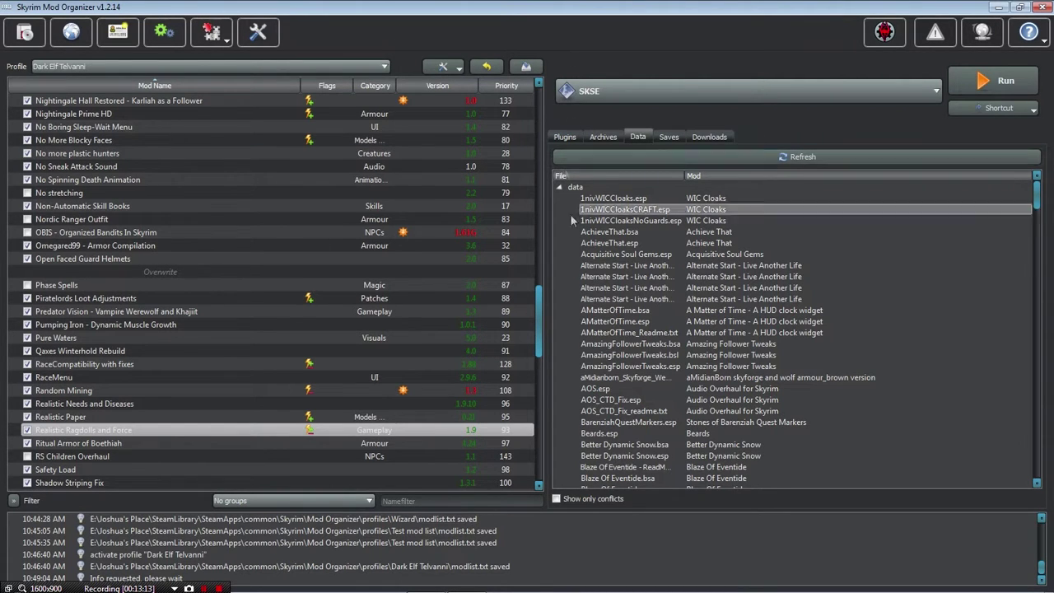
{"action": "left_click_drag", "start_coordinate": [538, 310], "coordinate": [546, 101]}
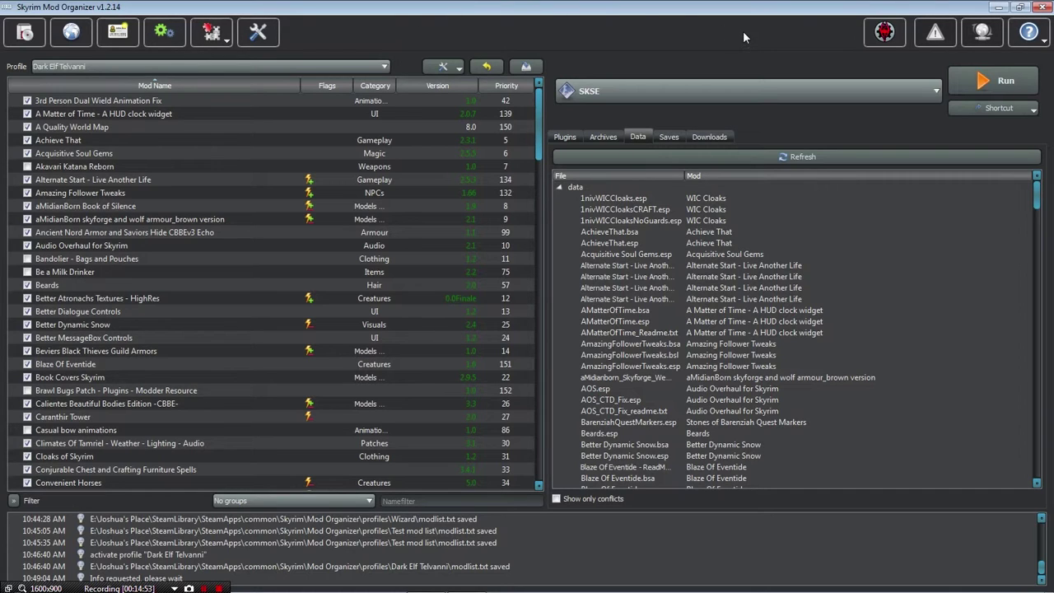
{"action": "left_click", "coordinate": [564, 137]}
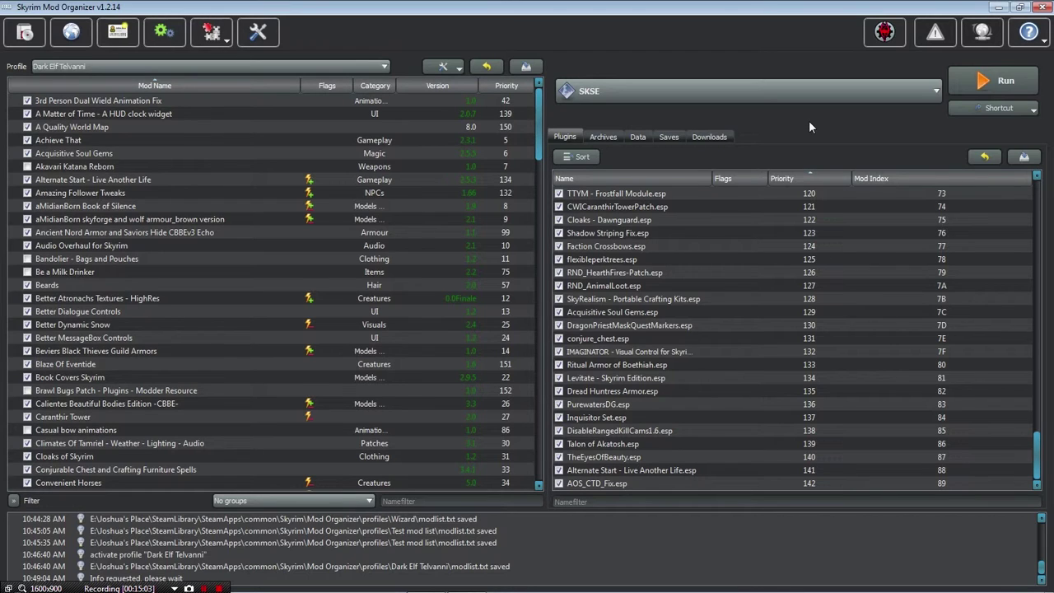
- Check the executable dropdown's launch options, leaving SKSE selected
{"action": "left_click", "coordinate": [930, 93]}
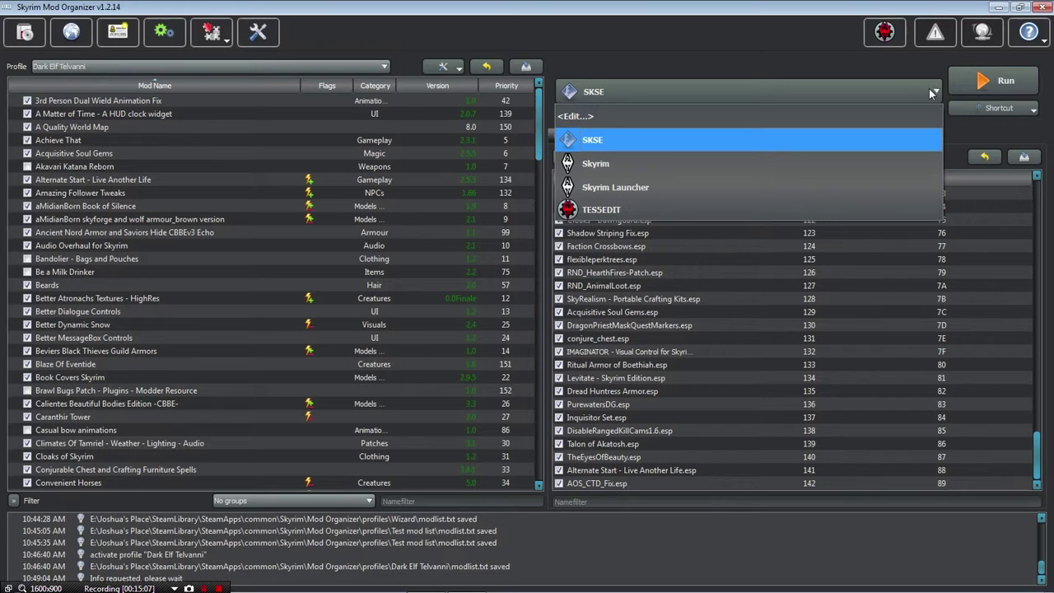
{"action": "left_click", "coordinate": [929, 88]}
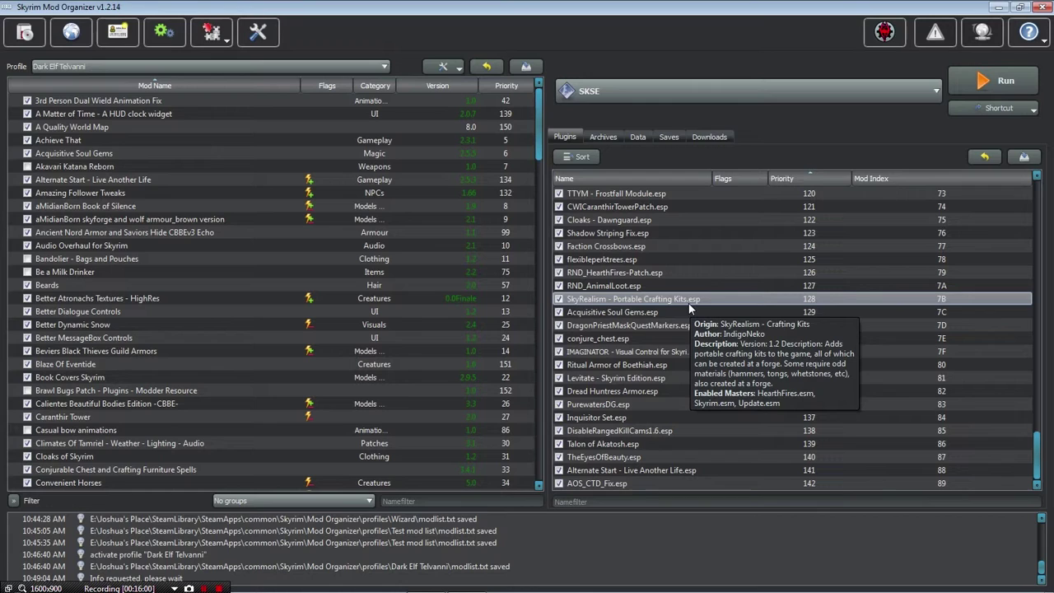
- Move RND_Dawnguard-Patch.esp up to priority 16, just below TKChildren.esm
{"action": "left_click_drag", "start_coordinate": [690, 307], "coordinate": [658, 295]}
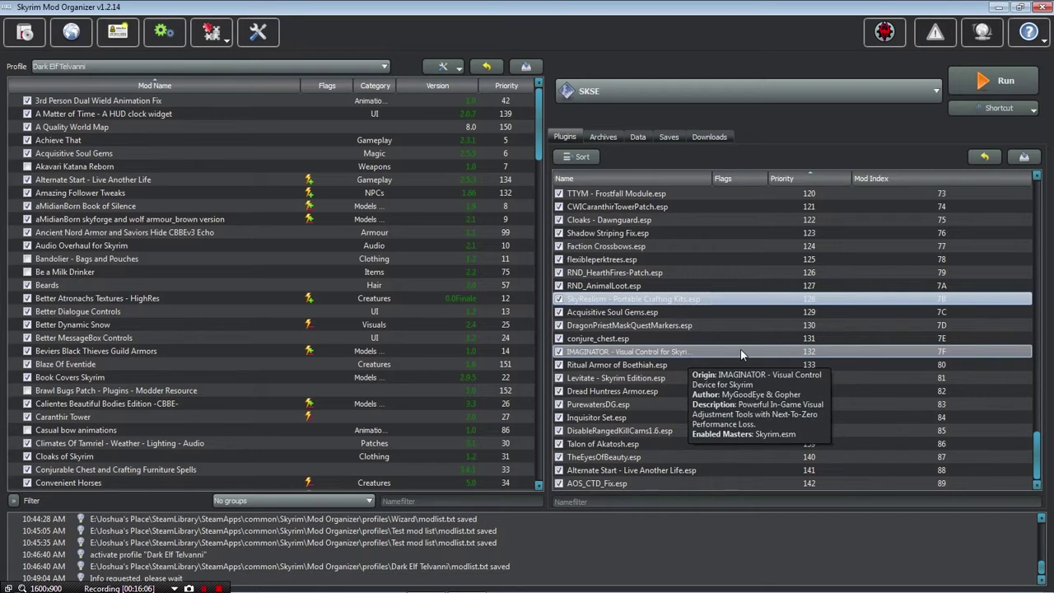
{"action": "scroll", "coordinate": [741, 349], "scroll_direction": "up", "scroll_amount": 16}
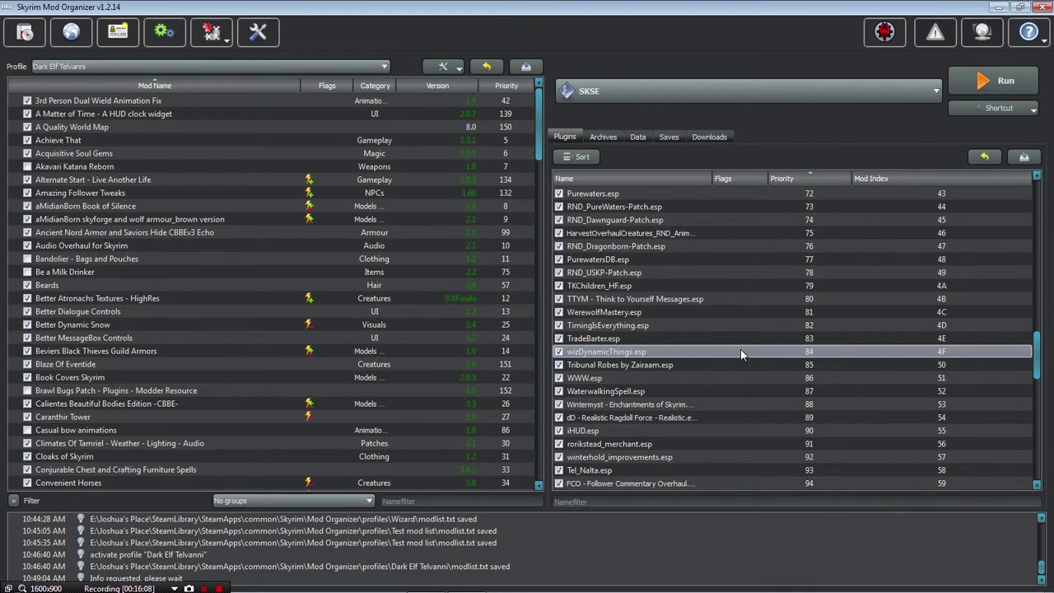
{"action": "scroll", "coordinate": [740, 349], "scroll_direction": "up", "scroll_amount": 5}
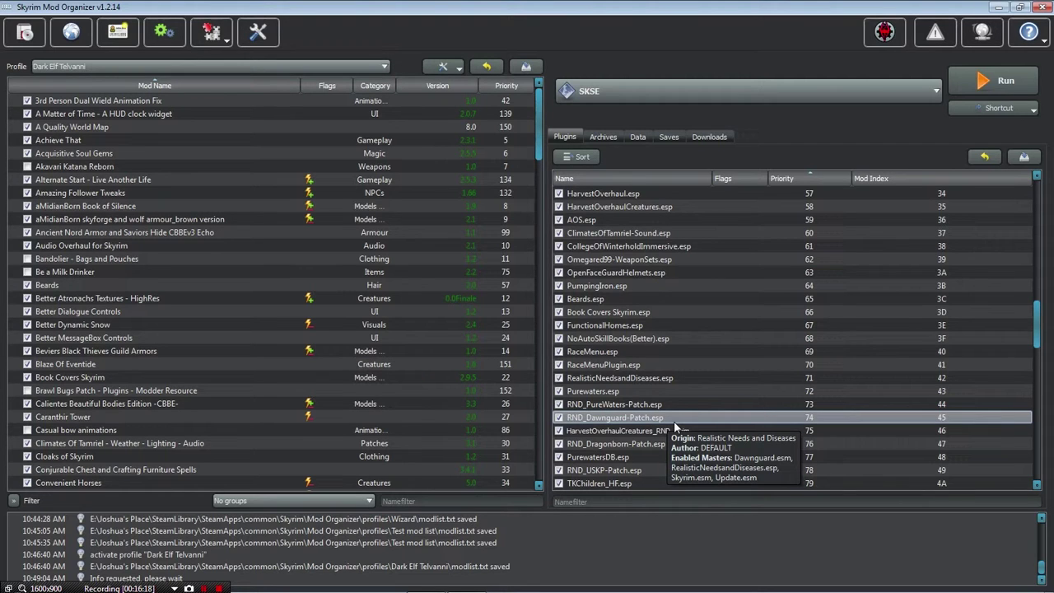
{"action": "left_click_drag", "start_coordinate": [675, 425], "coordinate": [595, 371]}
{"action": "left_click_drag", "start_coordinate": [709, 382], "coordinate": [714, 379]}
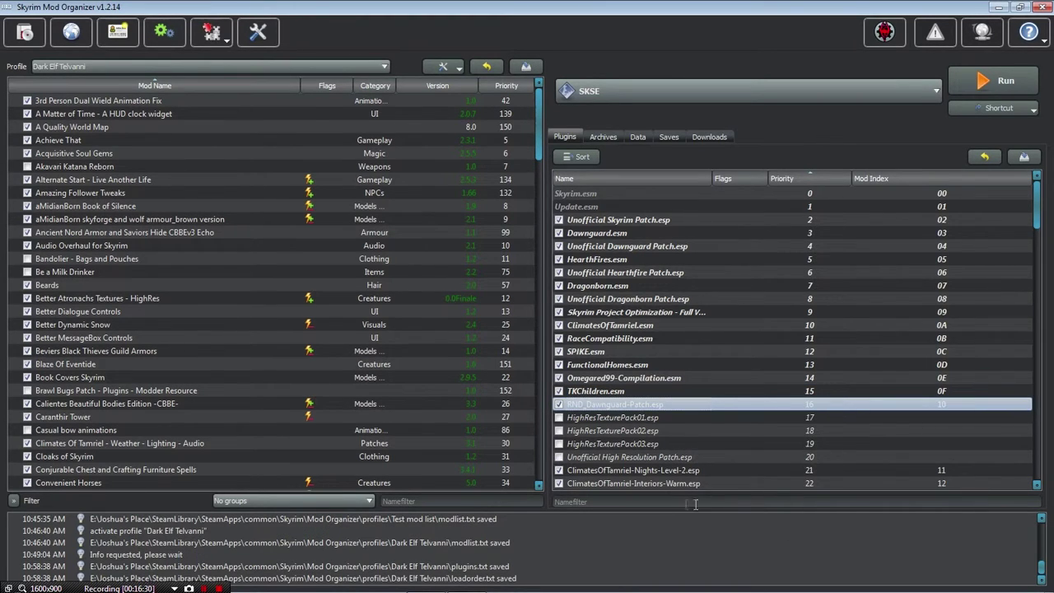
{"action": "mouse_move", "coordinate": [676, 409]}
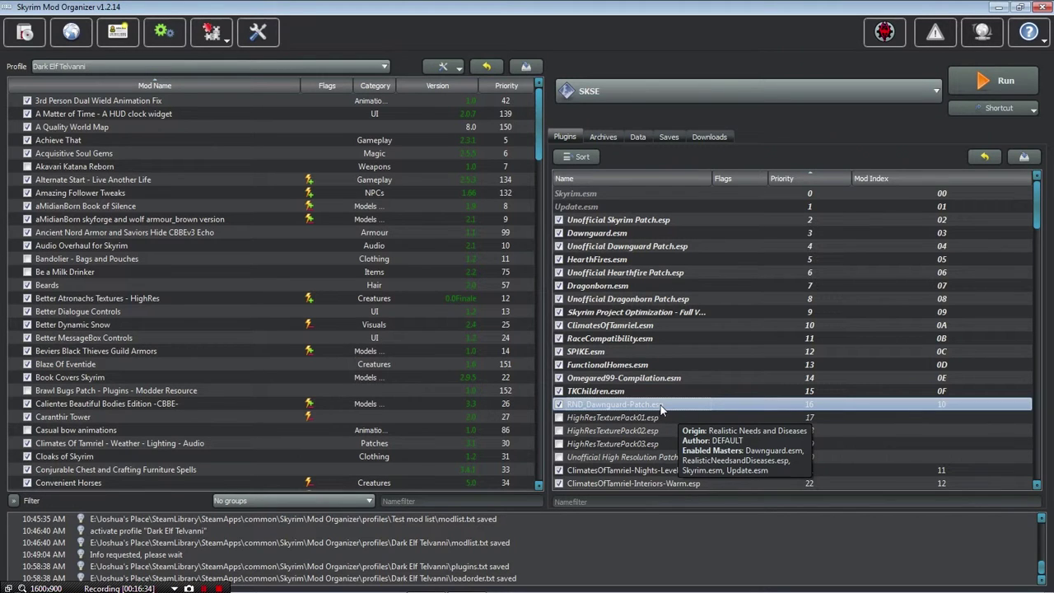
{"action": "scroll", "coordinate": [671, 407], "scroll_direction": "down", "scroll_amount": 9}
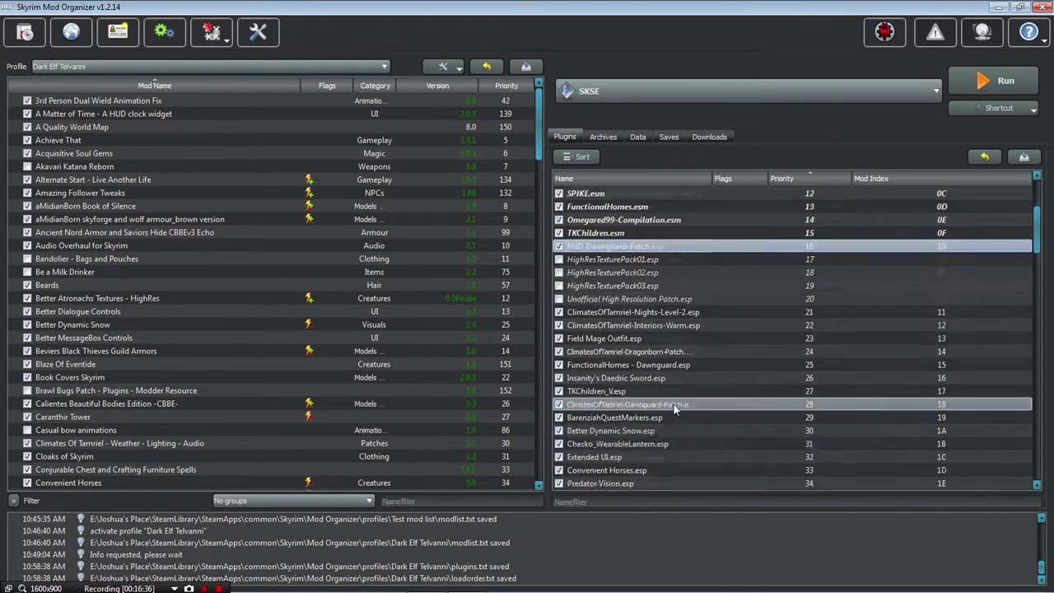
{"action": "scroll", "coordinate": [673, 402], "scroll_direction": "down", "scroll_amount": 1}
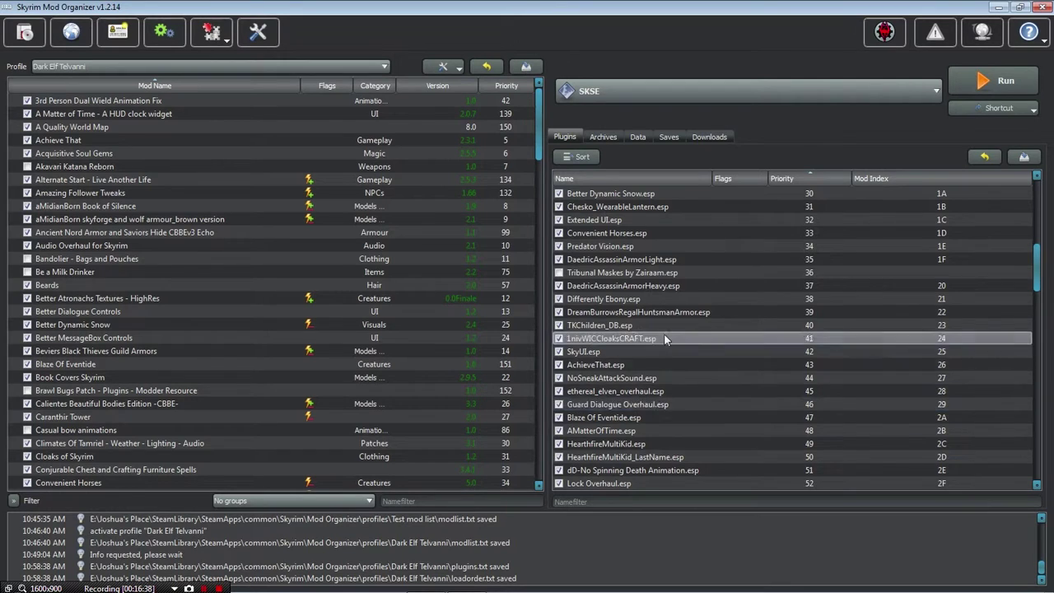
{"action": "scroll", "coordinate": [663, 334], "scroll_direction": "up", "scroll_amount": 7}
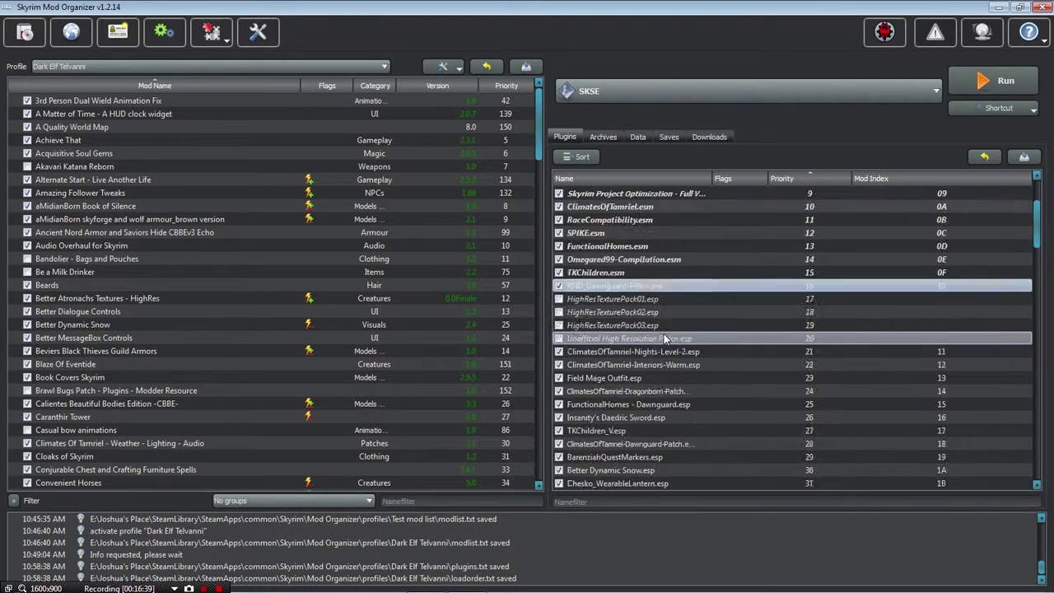
- Sort the plugins with LOOT and scroll through the report's Details tab
{"action": "left_click", "coordinate": [584, 158]}
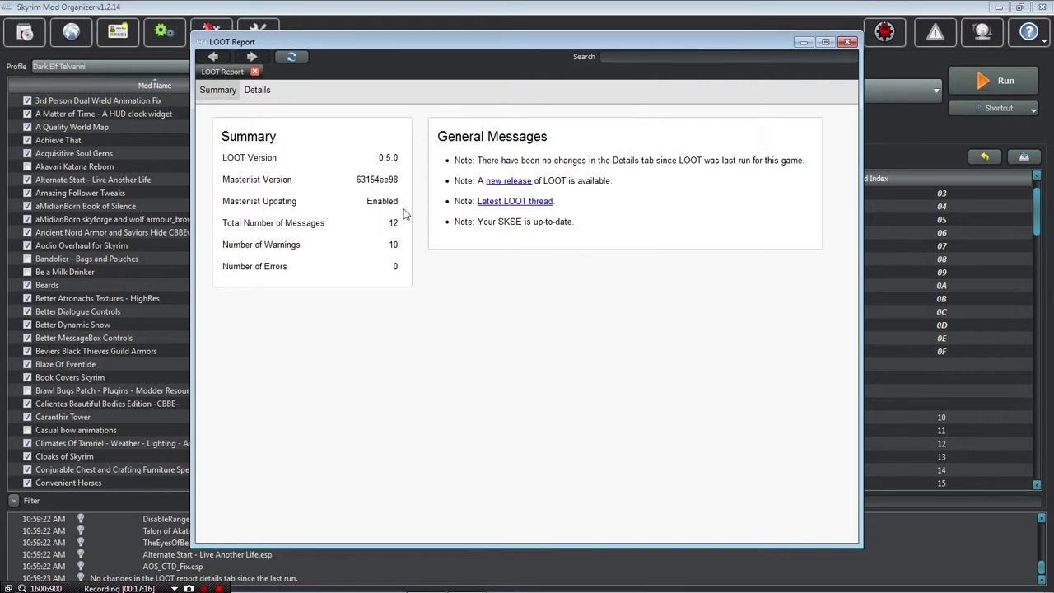
{"action": "left_click", "coordinate": [257, 91]}
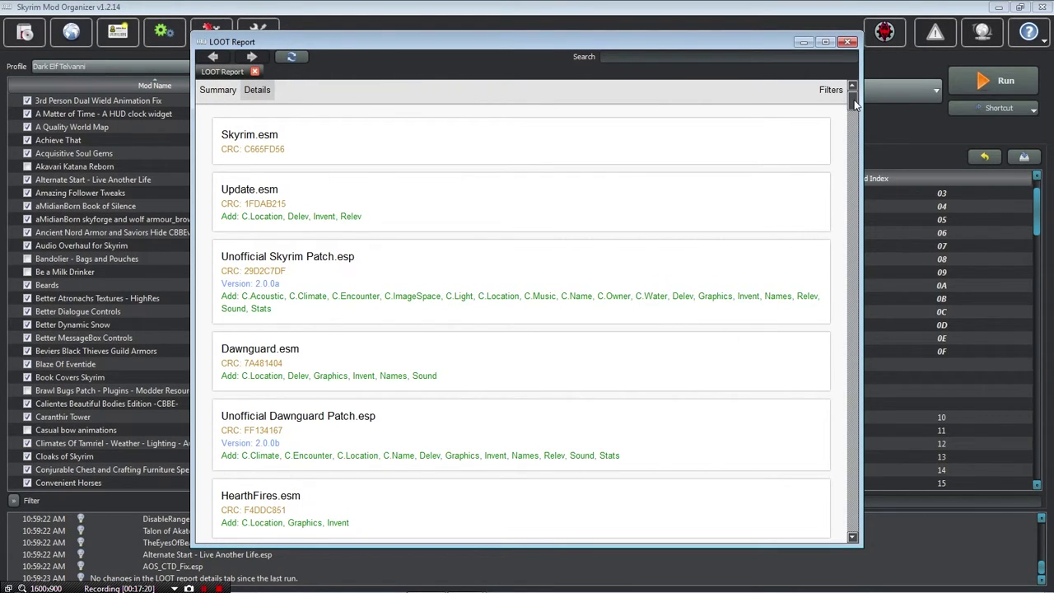
{"action": "left_click_drag", "start_coordinate": [854, 103], "coordinate": [856, 237]}
{"action": "left_click", "coordinate": [848, 42]}
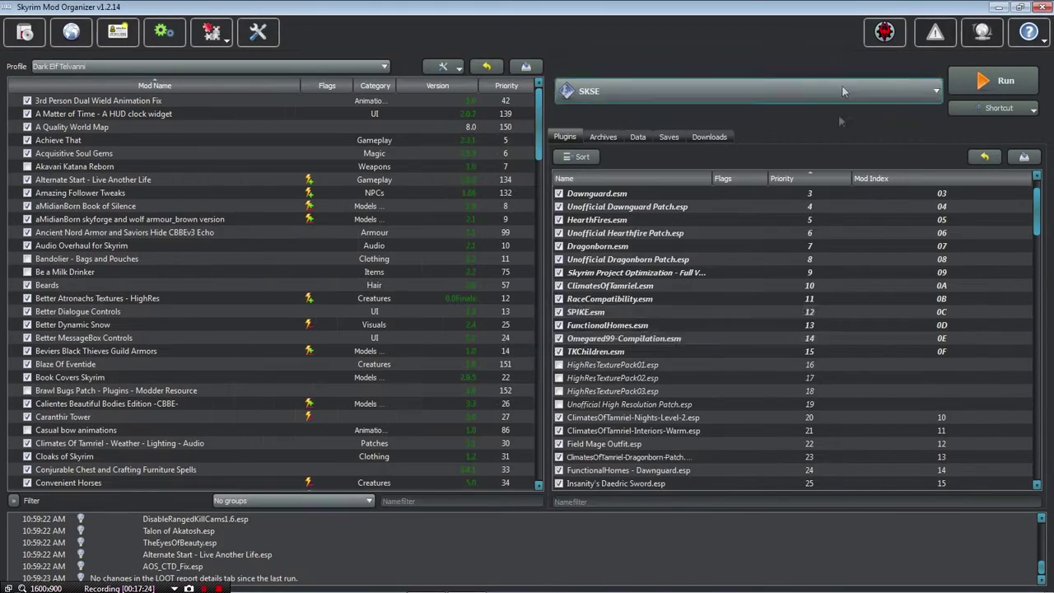
{"action": "scroll", "coordinate": [693, 347], "scroll_direction": "down", "scroll_amount": 10}
{"action": "scroll", "coordinate": [693, 351], "scroll_direction": "down", "scroll_amount": 5}
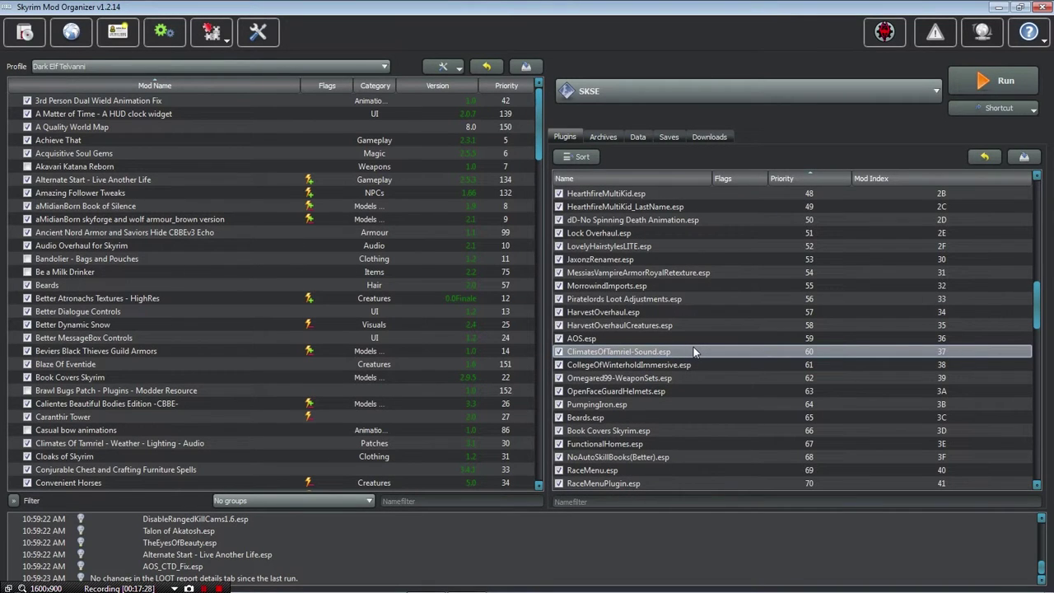
{"action": "scroll", "coordinate": [694, 351], "scroll_direction": "down", "scroll_amount": 4}
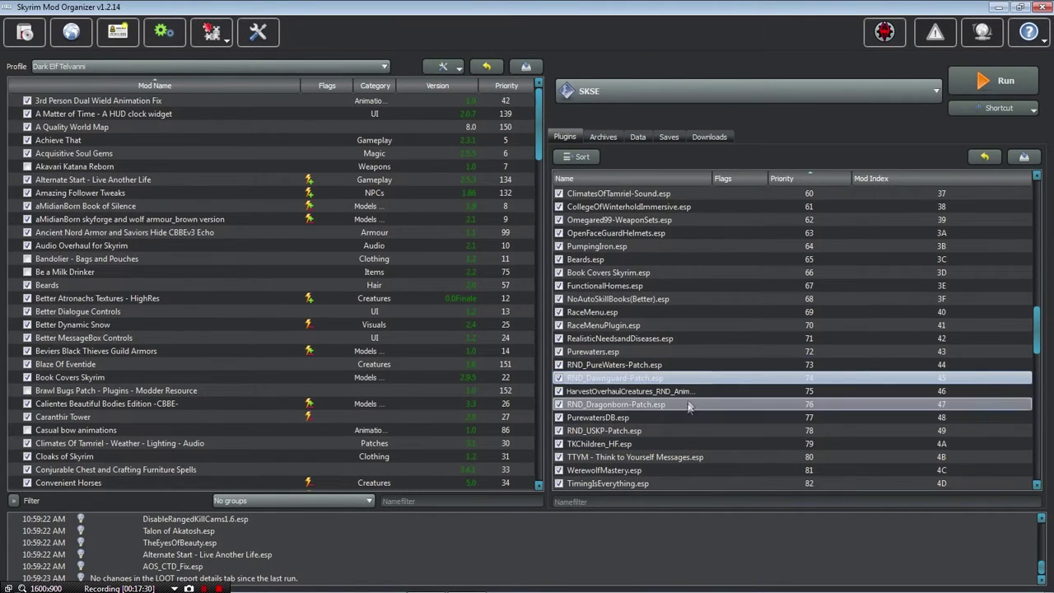
{"action": "mouse_move", "coordinate": [702, 380]}
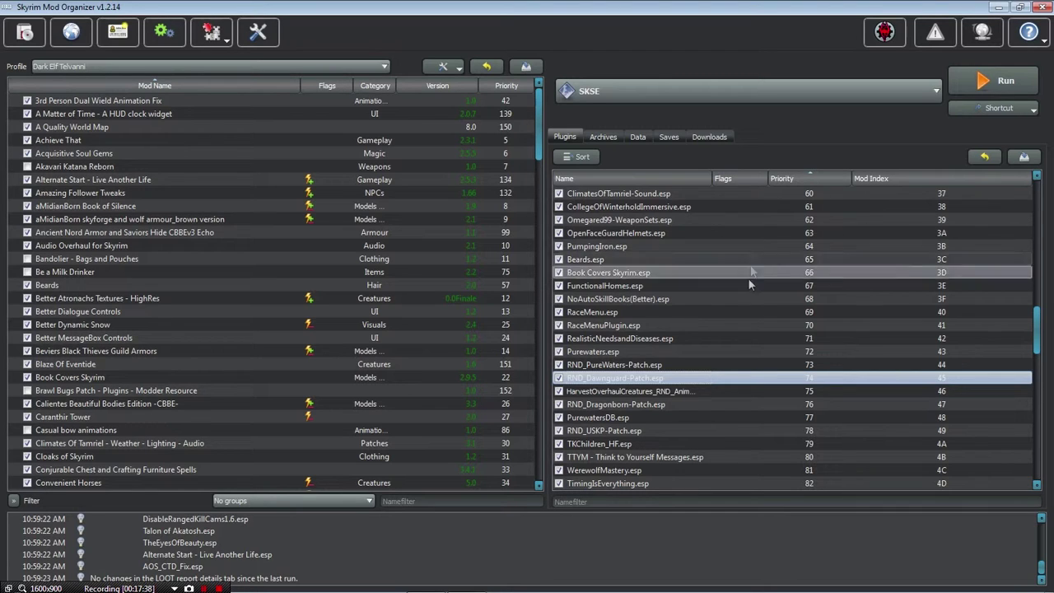
{"action": "mouse_move", "coordinate": [799, 392]}
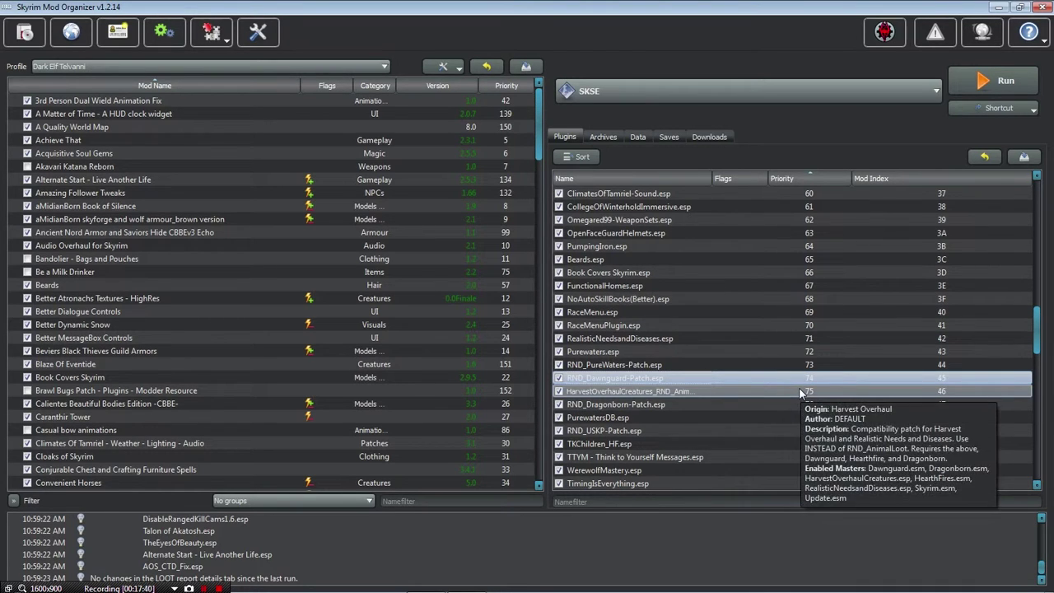
{"action": "scroll", "coordinate": [800, 393], "scroll_direction": "down", "scroll_amount": 11}
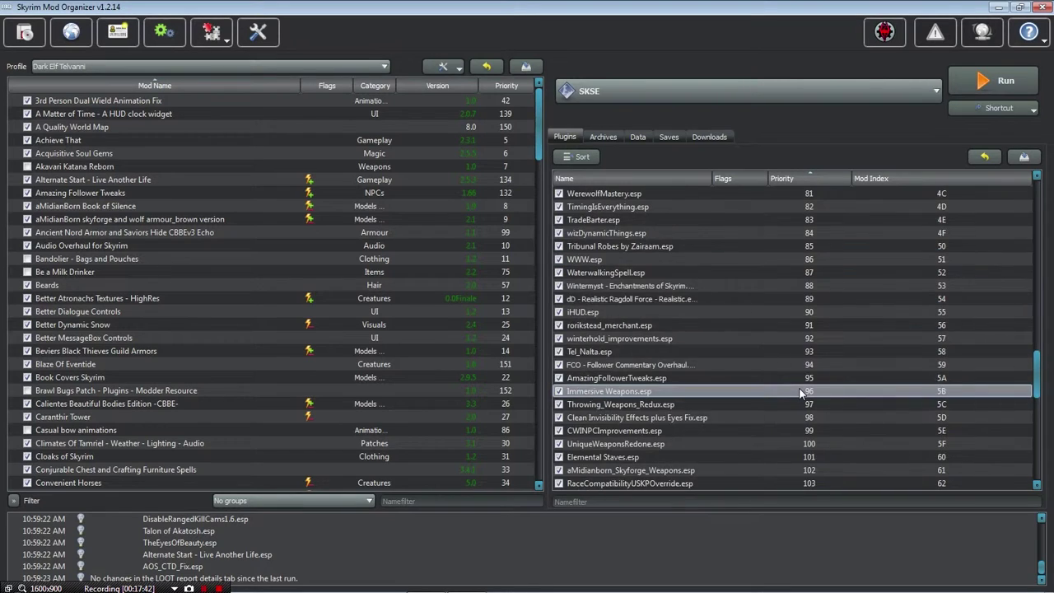
{"action": "scroll", "coordinate": [800, 393], "scroll_direction": "down", "scroll_amount": 9}
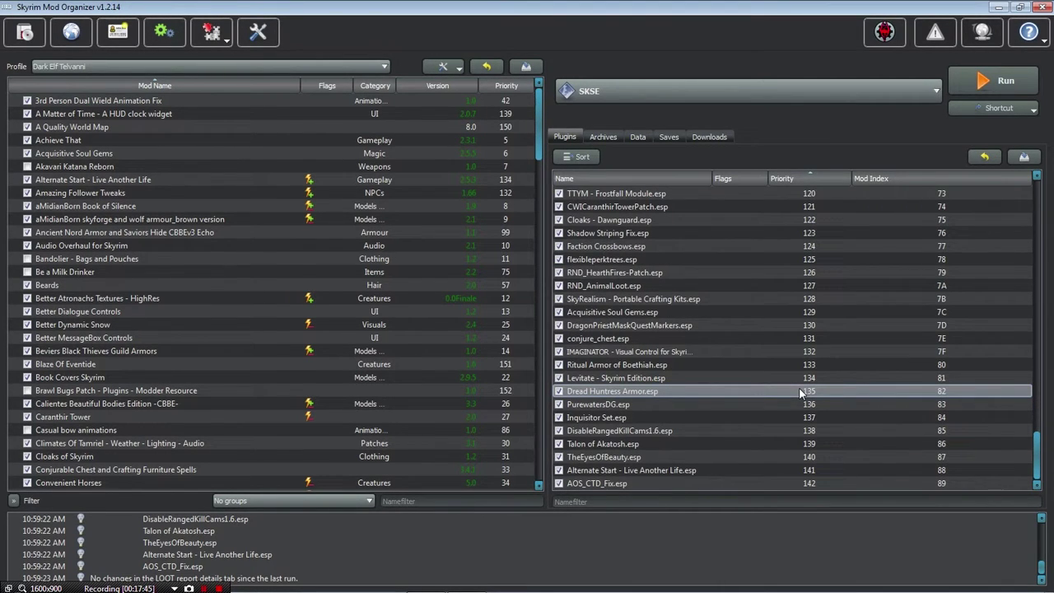
{"action": "scroll", "coordinate": [799, 392], "scroll_direction": "up", "scroll_amount": 17}
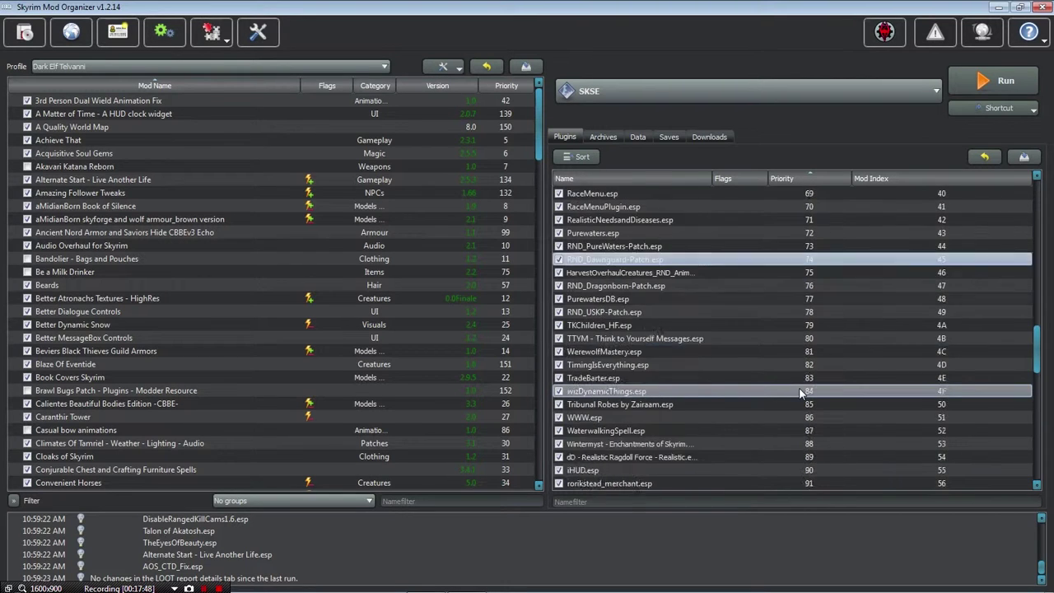
{"action": "scroll", "coordinate": [798, 393], "scroll_direction": "up", "scroll_amount": 20}
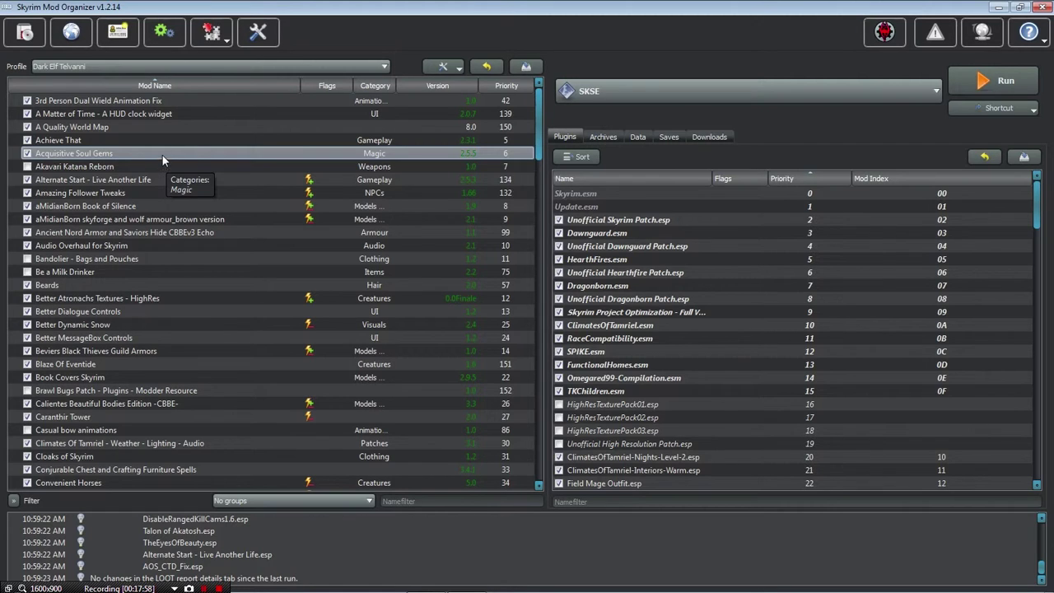
- Sort the mod list by Priority so HighResTexturePack03, 02 and 01 lead at 0–2, followed by SKSE and SkyUI
{"action": "left_click", "coordinate": [506, 87]}
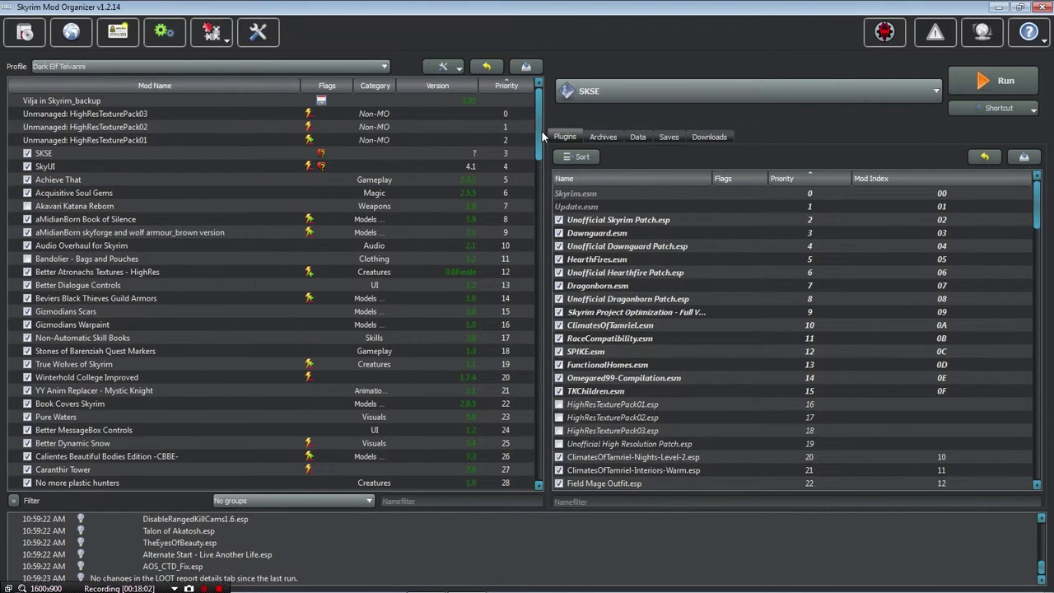
{"action": "left_click_drag", "start_coordinate": [541, 130], "coordinate": [548, 260]}
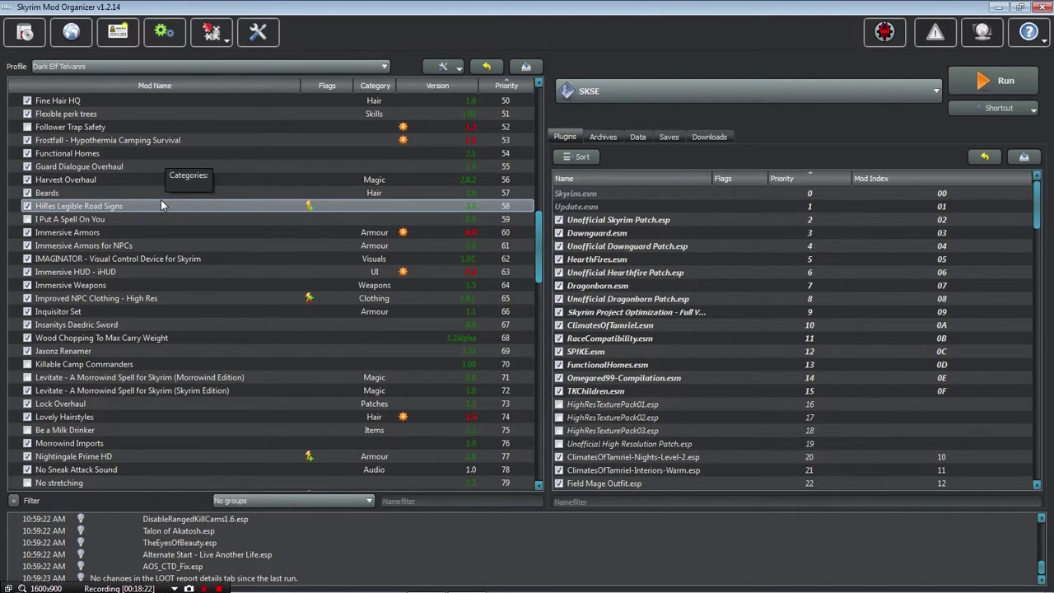
{"action": "scroll", "coordinate": [231, 341], "scroll_direction": "down", "scroll_amount": 16}
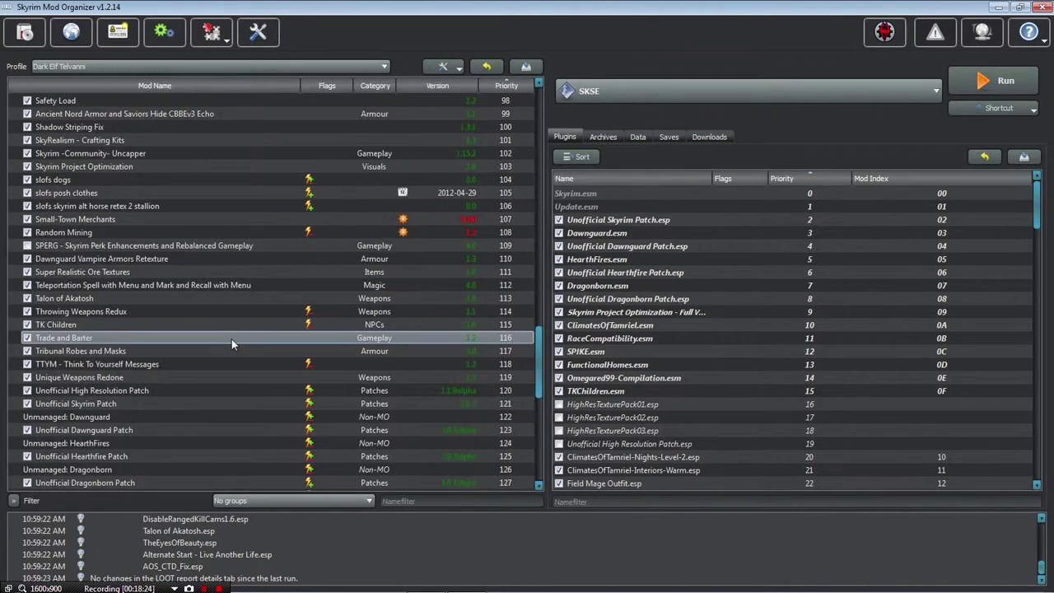
{"action": "scroll", "coordinate": [232, 338], "scroll_direction": "down", "scroll_amount": 11}
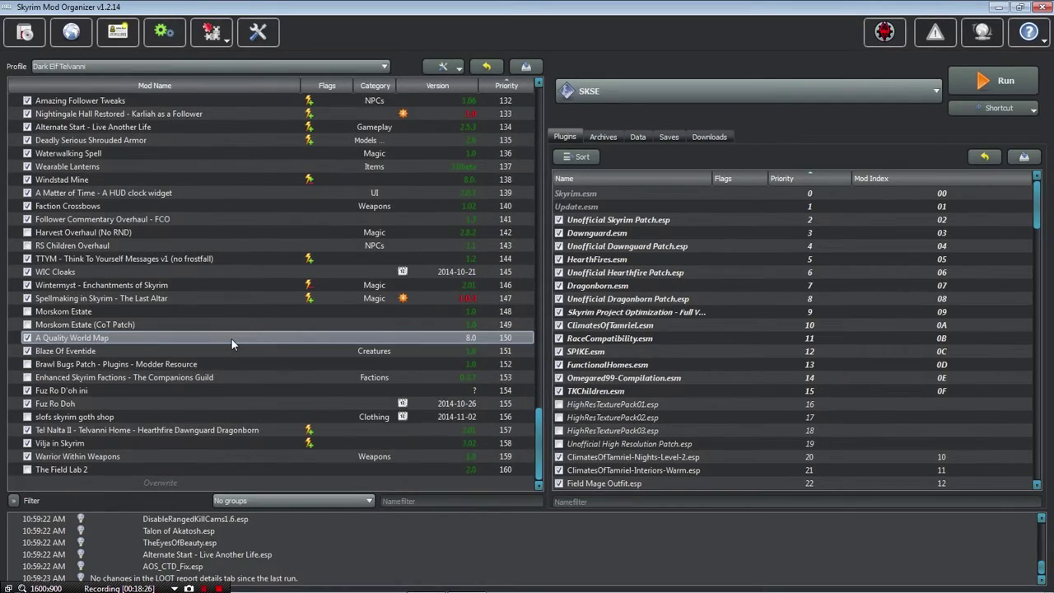
{"action": "scroll", "coordinate": [231, 339], "scroll_direction": "up", "scroll_amount": 20}
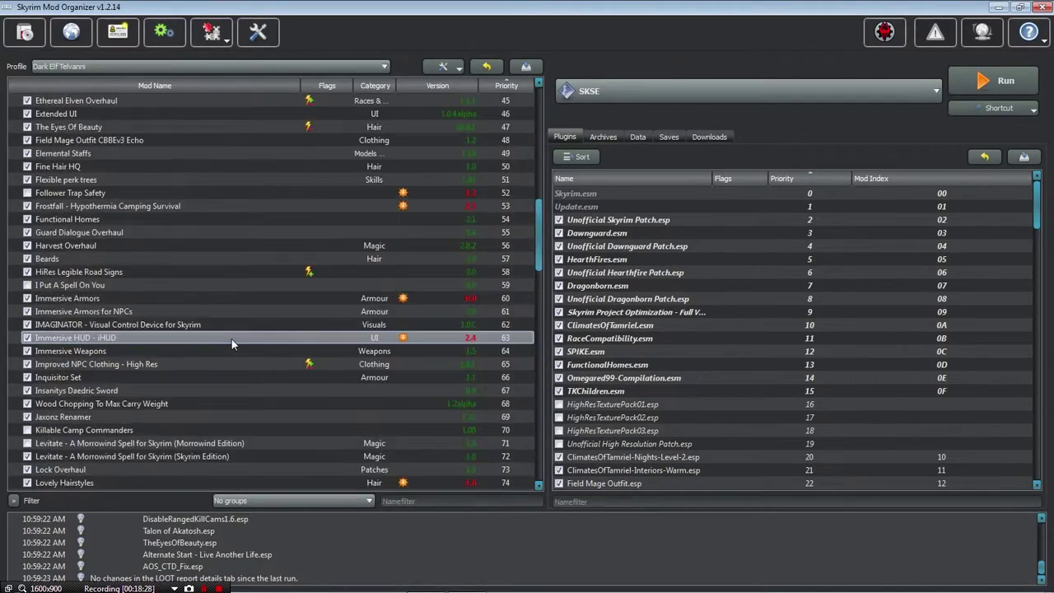
{"action": "scroll", "coordinate": [231, 338], "scroll_direction": "up", "scroll_amount": 16}
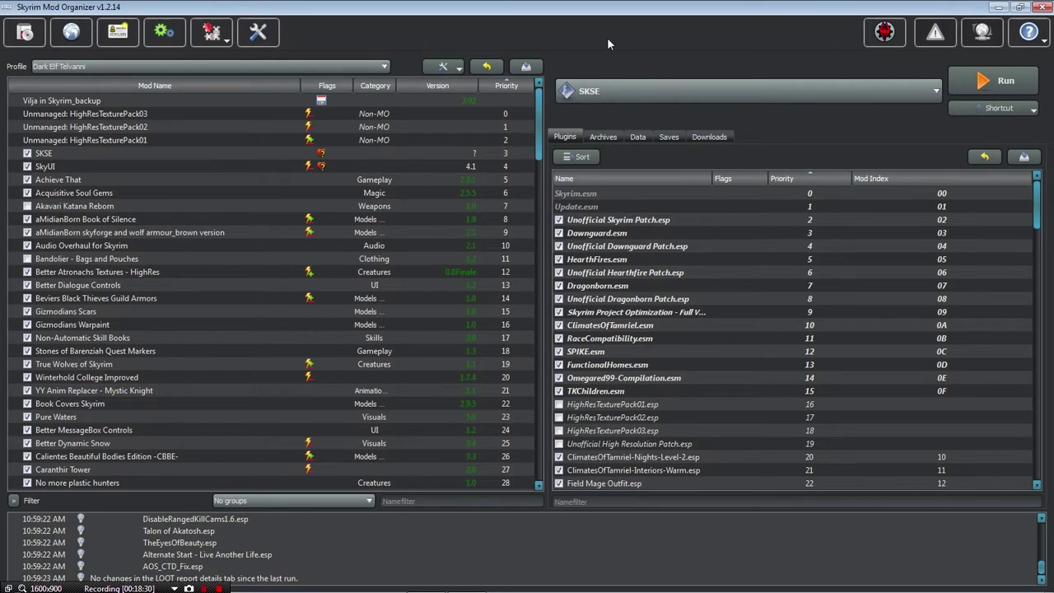